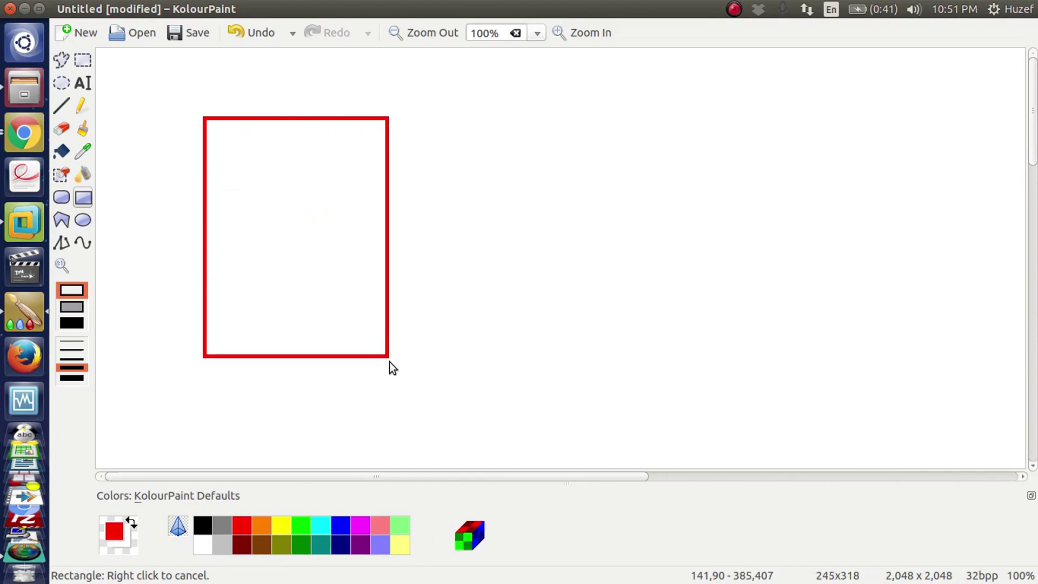
Step: Write AD and MS-Ex 2010 in red brush strokes inside the red box
click(84, 130)
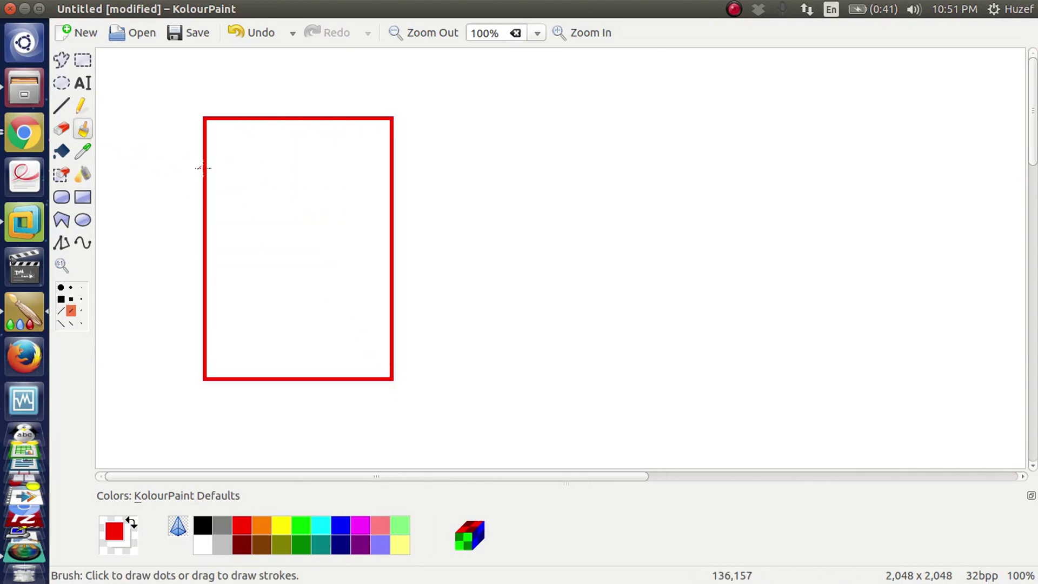
mouse_move(236, 174)
mouse_down()
mouse_move(261, 194)
mouse_move(260, 184)
mouse_up()
drag(261, 162, 259, 192)
mouse_move(236, 251)
mouse_down()
mouse_move(236, 260)
mouse_move(273, 243)
mouse_move(278, 252)
mouse_move(349, 214)
mouse_up()
click(285, 238)
mouse_move(303, 277)
mouse_down()
mouse_move(307, 292)
mouse_move(324, 291)
mouse_up()
drag(331, 269, 331, 264)
drag(346, 252, 344, 266)
drag(355, 250, 352, 251)
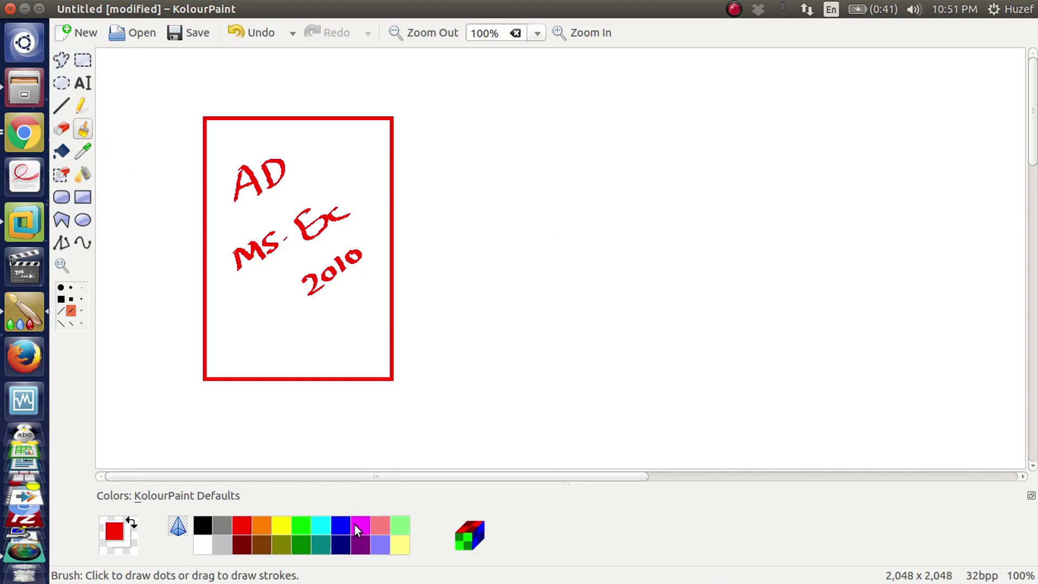
Step: Switch to blue and draw a line to a stick figure, plus an arrow to an envelope
click(341, 526)
mouse_move(314, 158)
mouse_down()
mouse_move(436, 127)
mouse_move(502, 146)
mouse_move(479, 115)
mouse_move(491, 180)
mouse_move(506, 154)
mouse_move(518, 176)
mouse_up()
click(466, 128)
click(480, 126)
drag(489, 174, 478, 184)
mouse_move(377, 254)
mouse_down()
mouse_move(465, 243)
mouse_move(498, 257)
mouse_move(480, 248)
mouse_move(474, 257)
mouse_up()
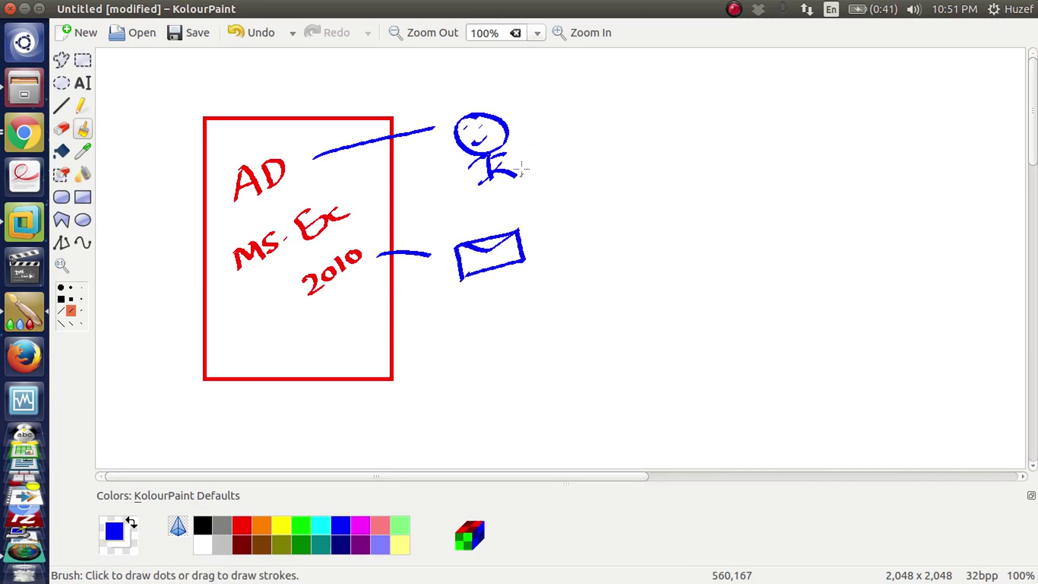
mouse_move(519, 147)
mouse_down()
mouse_move(556, 211)
mouse_move(543, 219)
mouse_move(567, 230)
mouse_up()
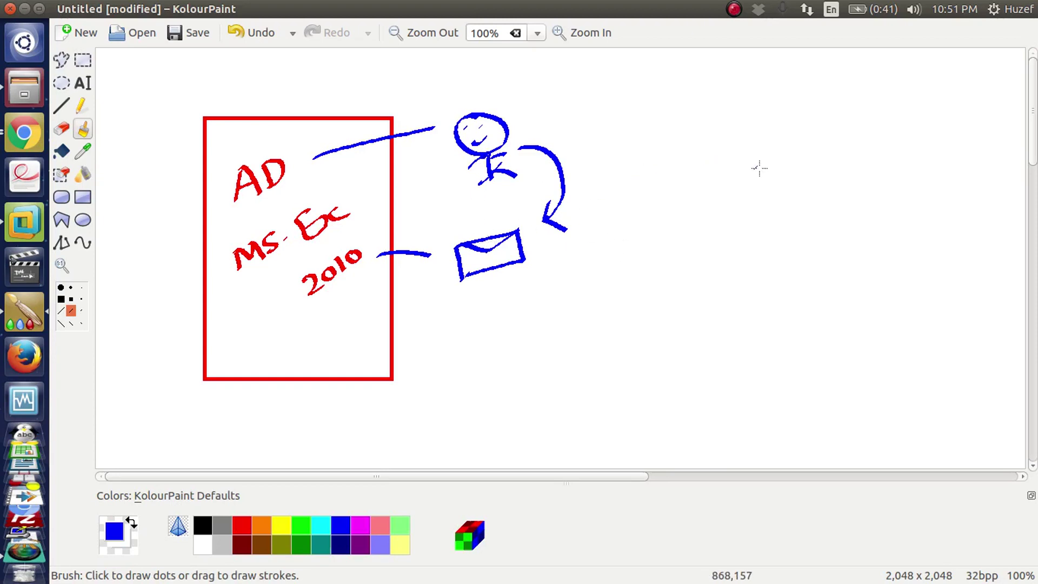
Step: Draw five stacked lines at lower right and an ellipse around them
drag(850, 289, 680, 265)
drag(827, 321, 686, 285)
drag(808, 353, 701, 319)
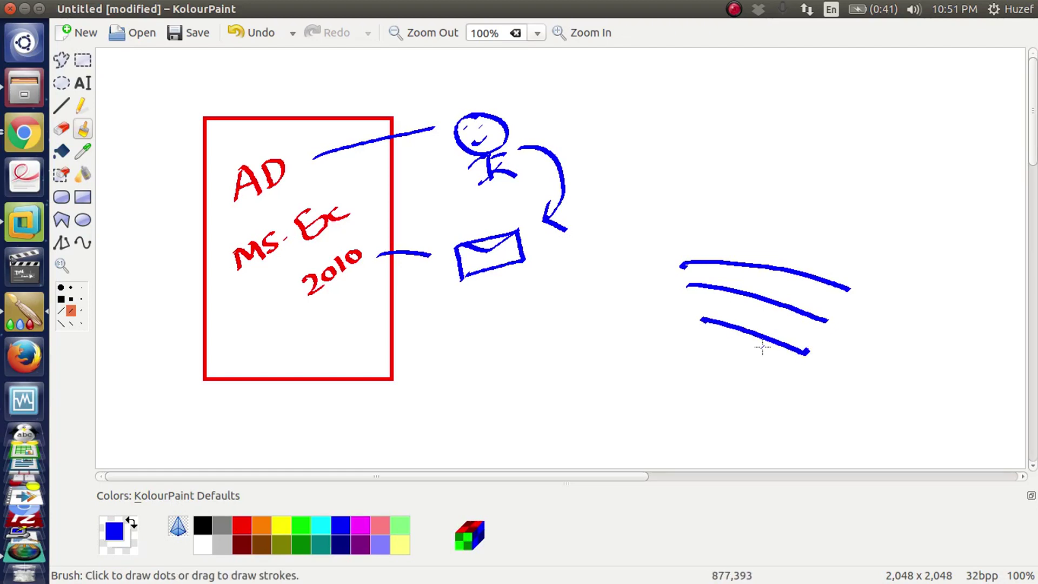
drag(823, 386, 688, 340)
drag(775, 399, 669, 362)
mouse_move(857, 258)
mouse_down()
mouse_move(663, 406)
mouse_move(768, 218)
mouse_up()
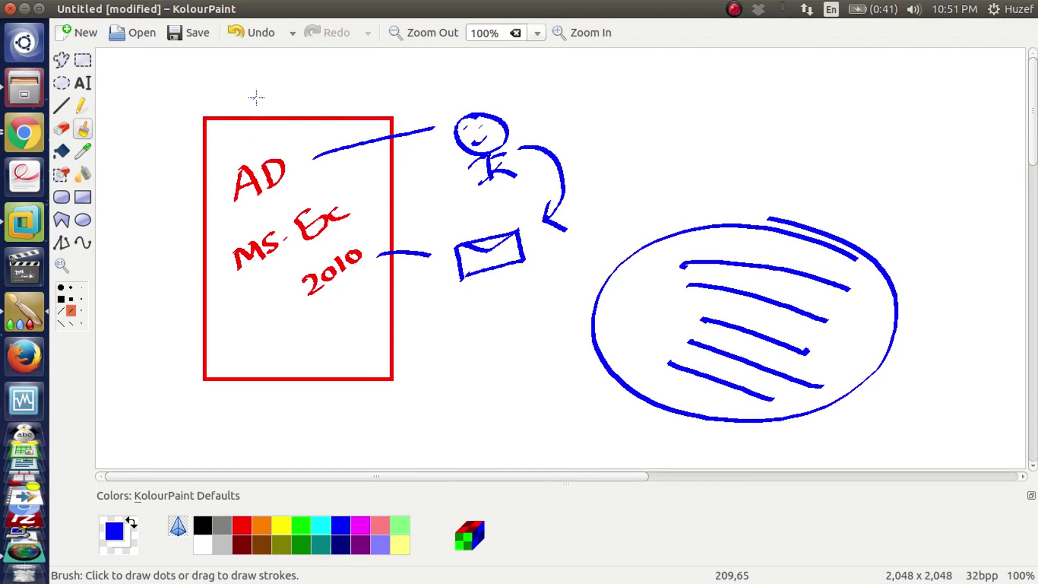
Step: Write MS above the red box and draw a box labelled W.2, then return to the Mail Server VM
mouse_move(255, 111)
mouse_down()
mouse_move(271, 88)
mouse_move(279, 105)
mouse_up()
drag(323, 80, 309, 95)
mouse_move(724, 195)
mouse_down()
mouse_move(734, 114)
mouse_move(841, 125)
mouse_move(741, 184)
mouse_up()
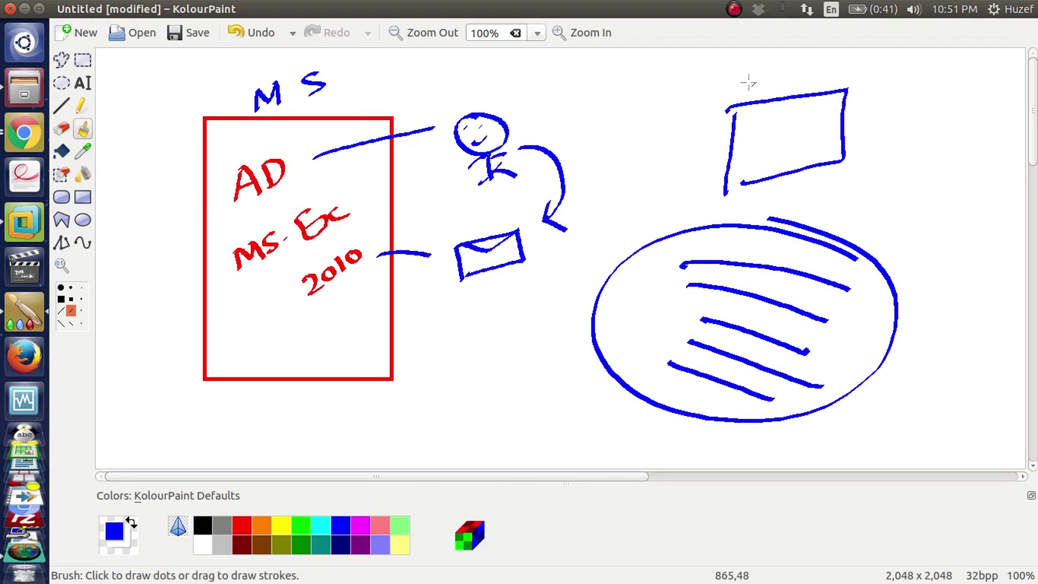
mouse_move(744, 80)
mouse_down()
mouse_move(759, 96)
mouse_move(770, 80)
mouse_up()
click(778, 92)
drag(783, 81, 809, 76)
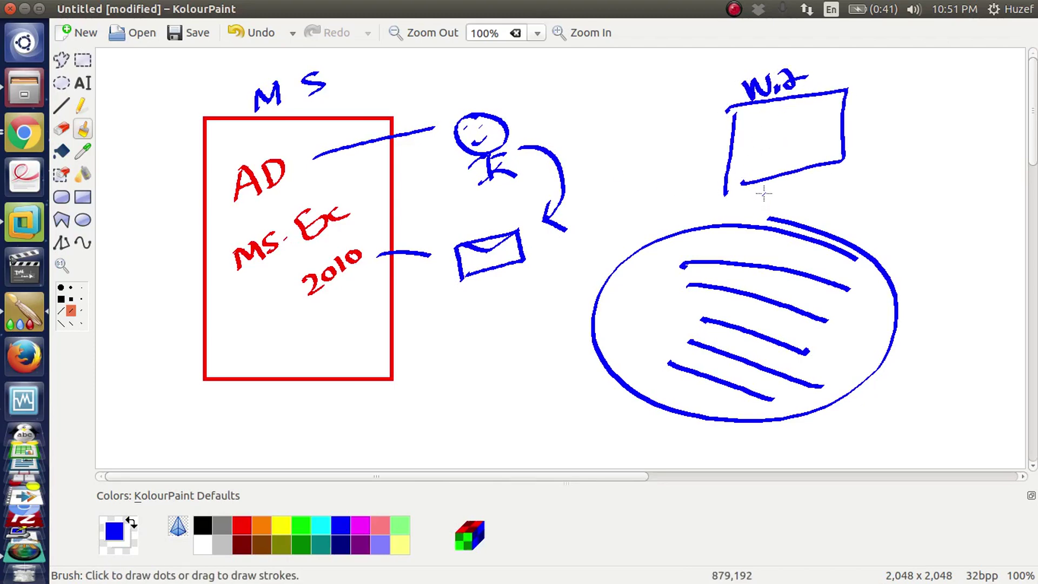
click(26, 224)
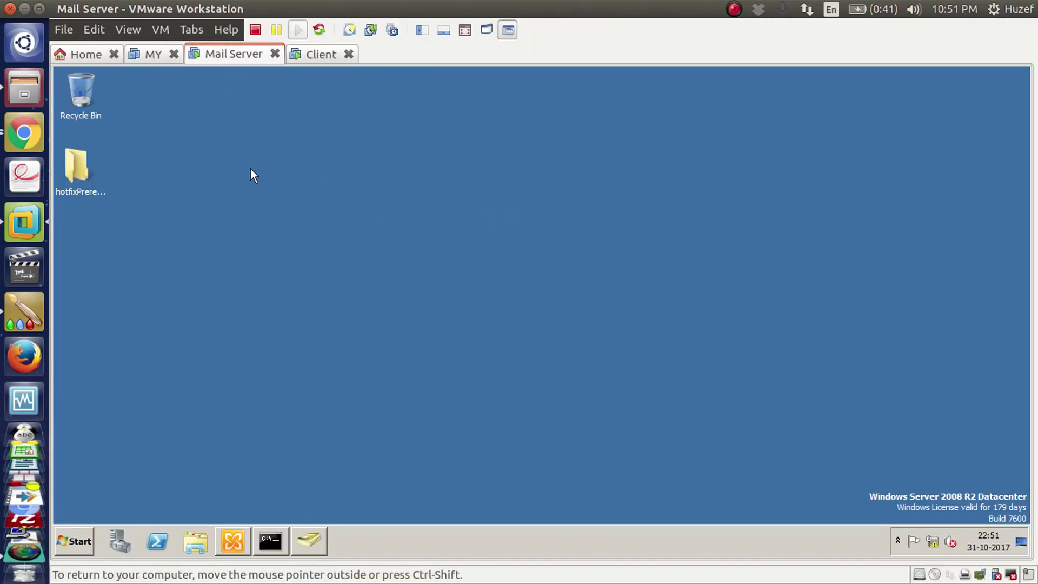
Step: Restore Active Directory Users and Computers and show the mydomain.local Users container for a new user
click(314, 549)
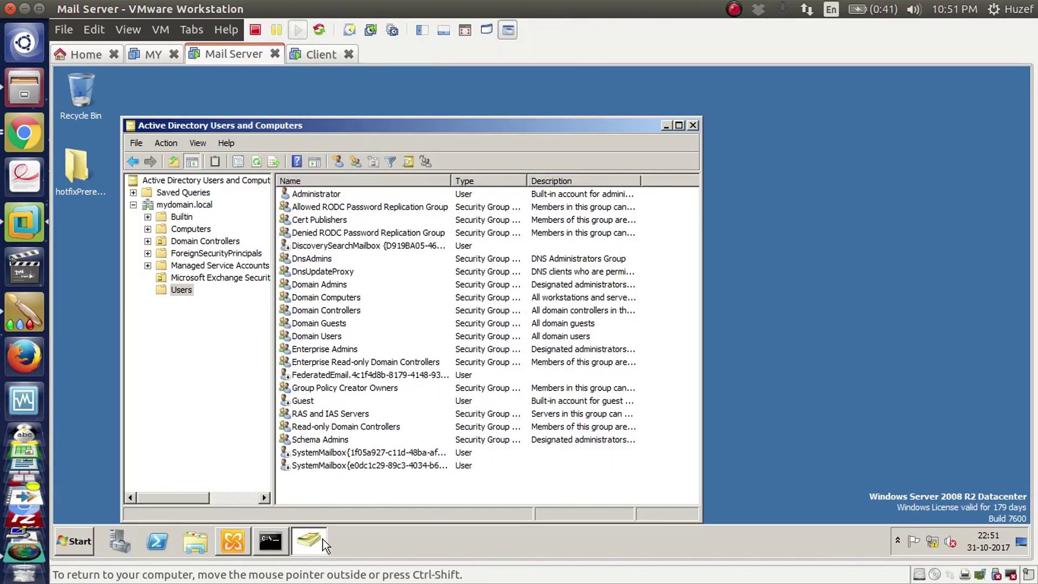
drag(314, 129, 361, 94)
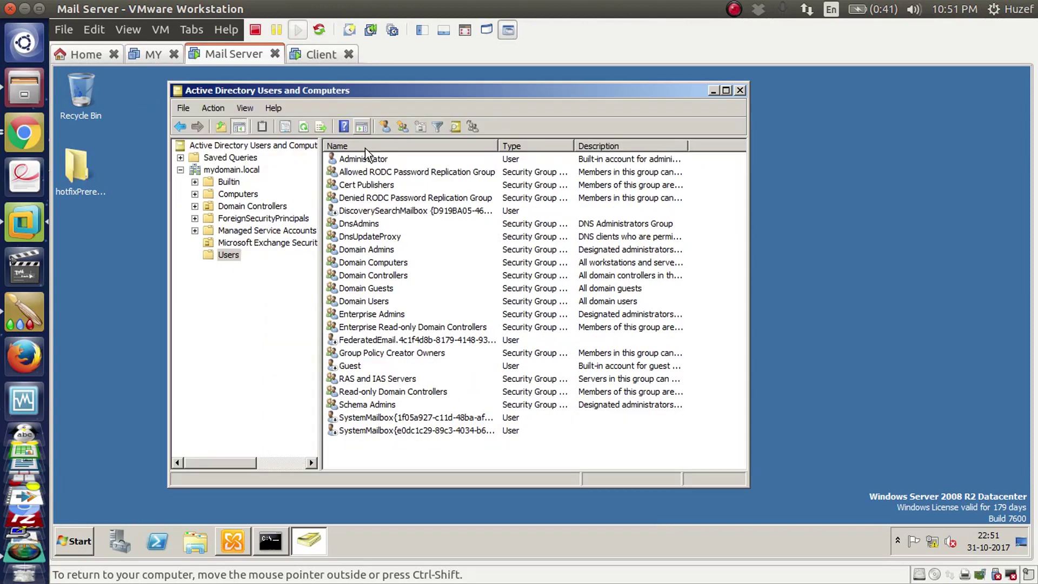
click(226, 170)
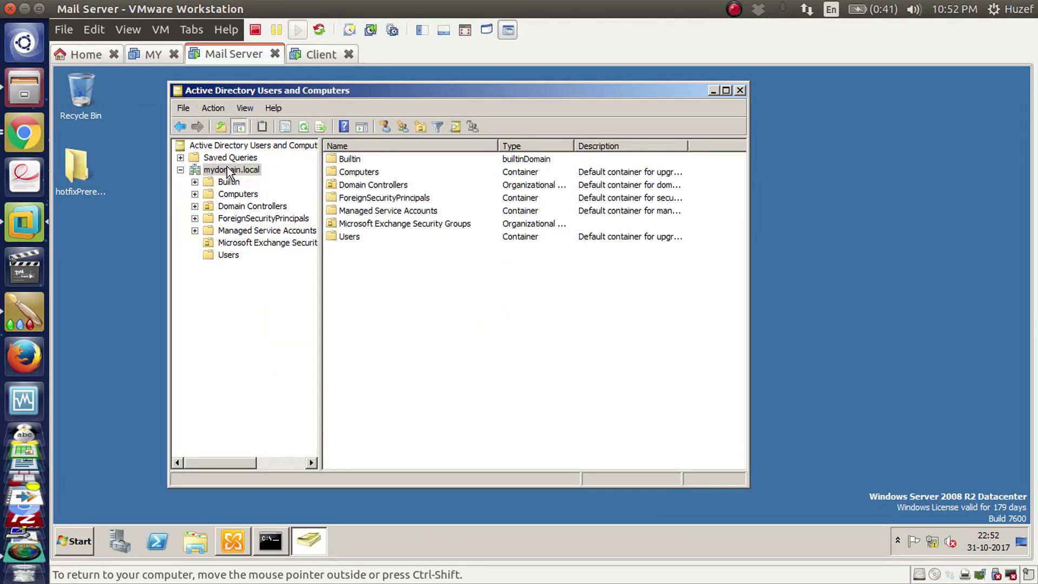
click(230, 255)
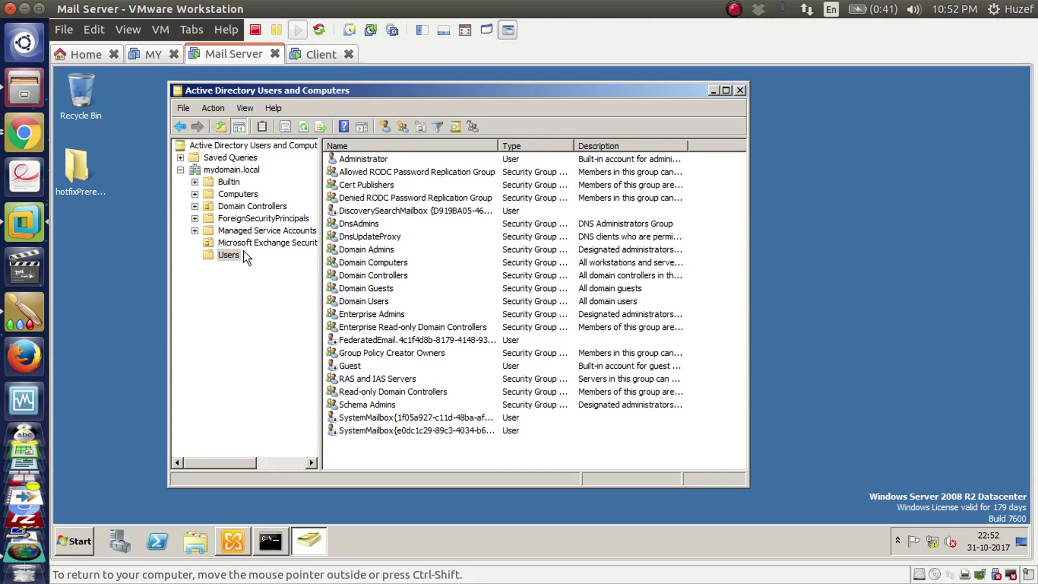
click(386, 128)
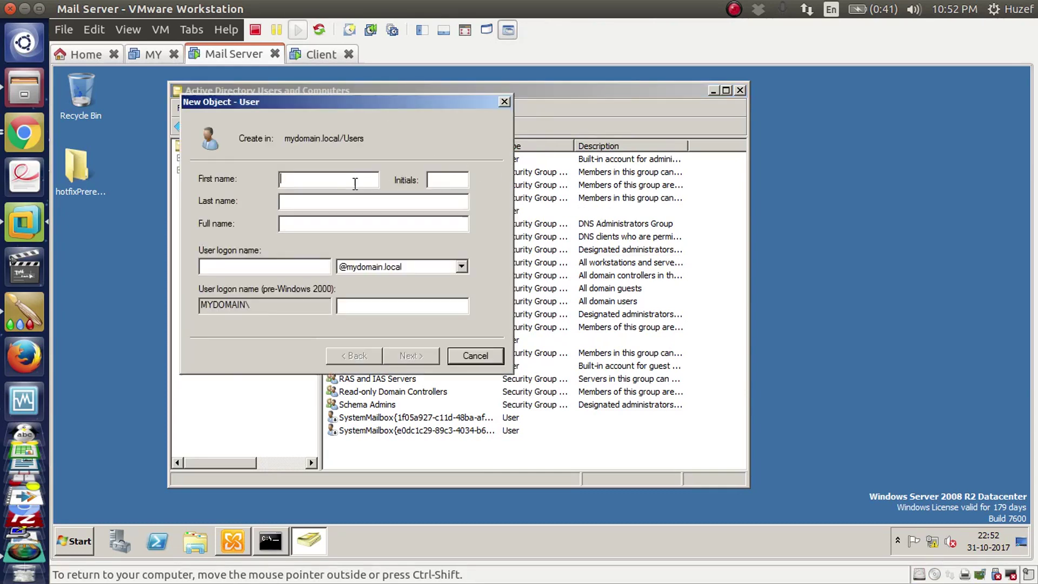
Step: Create the account 'user' with a password, clearing 'must change password at next logon'
text(u)
text(u)
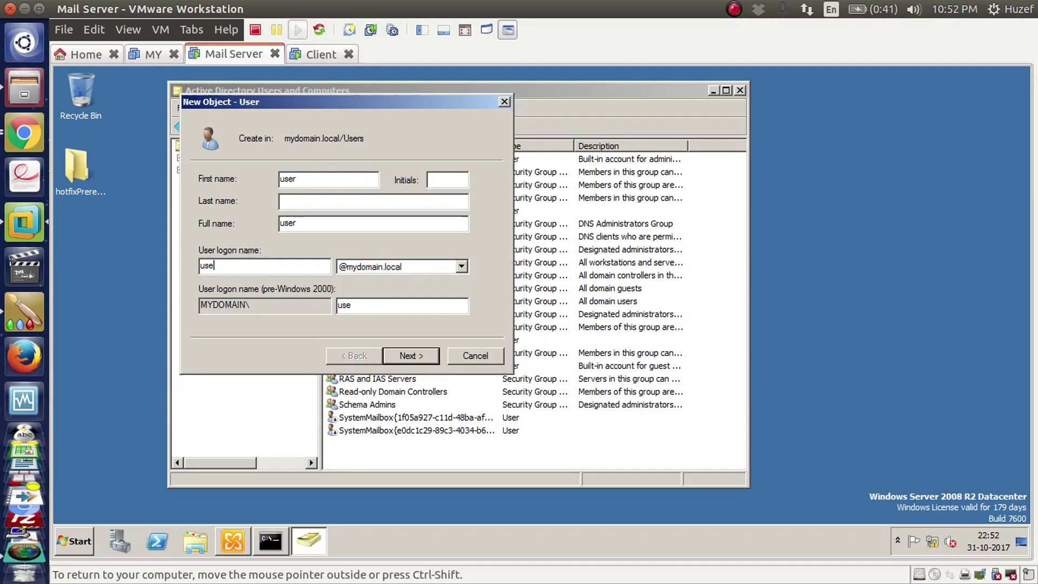
click(423, 355)
text(P)
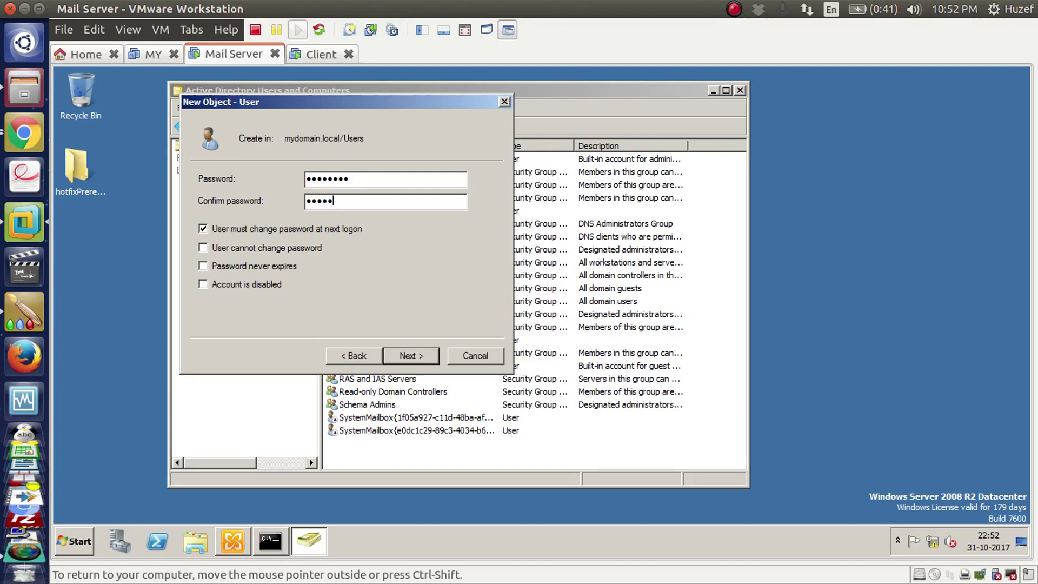
key(Tab)
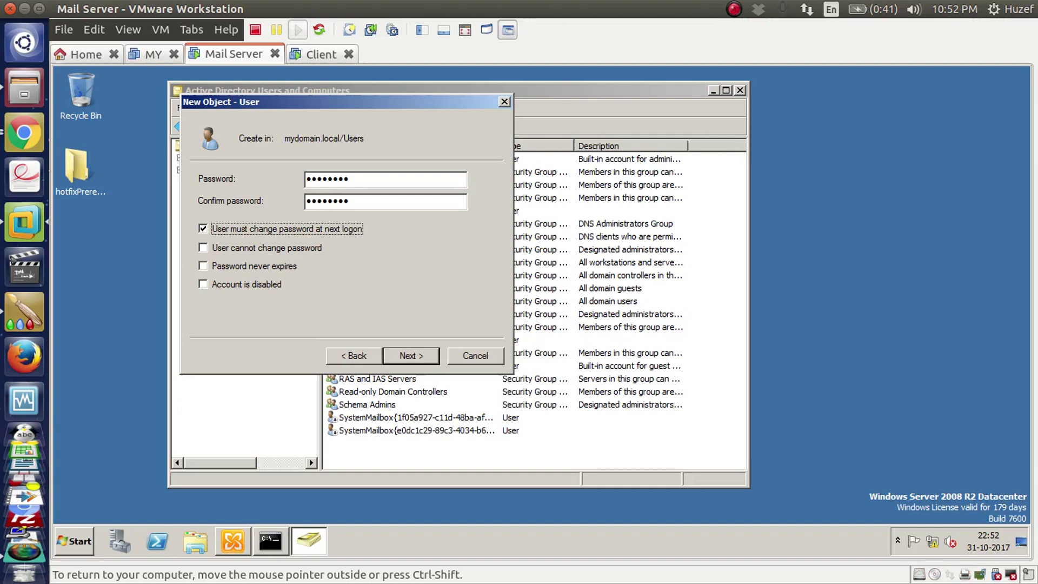
key(space)
key(Tab)
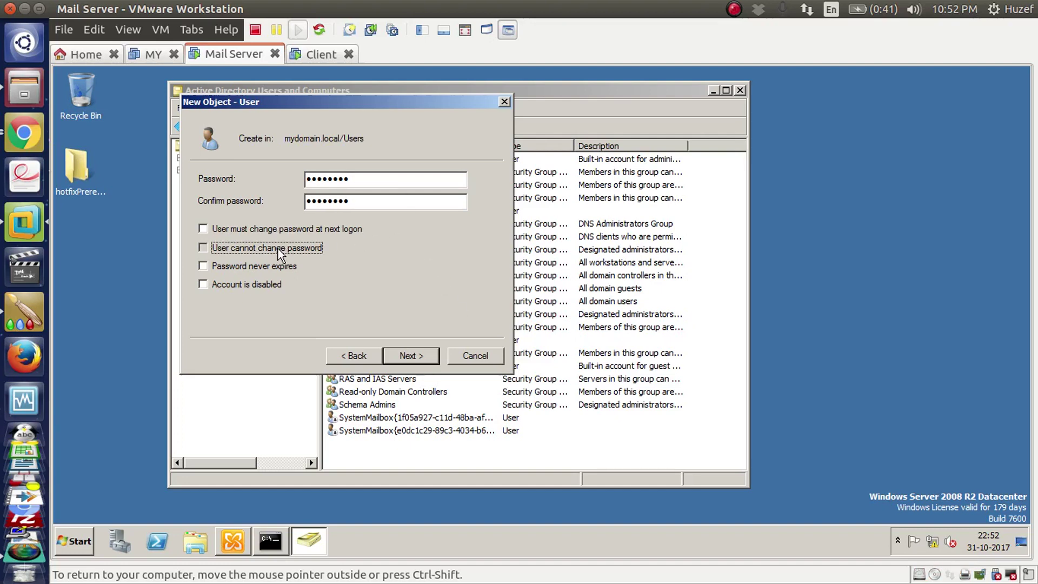
key(space)
key(Tab)
click(404, 355)
click(417, 355)
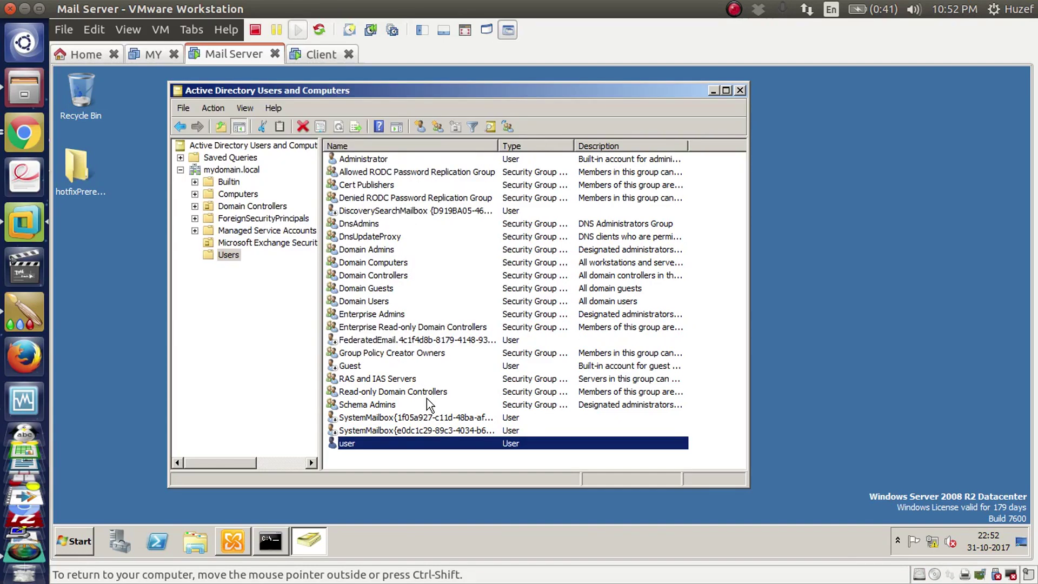
click(420, 127)
Step: Create the account 'manager' with logon name manager and its password
text(mana)
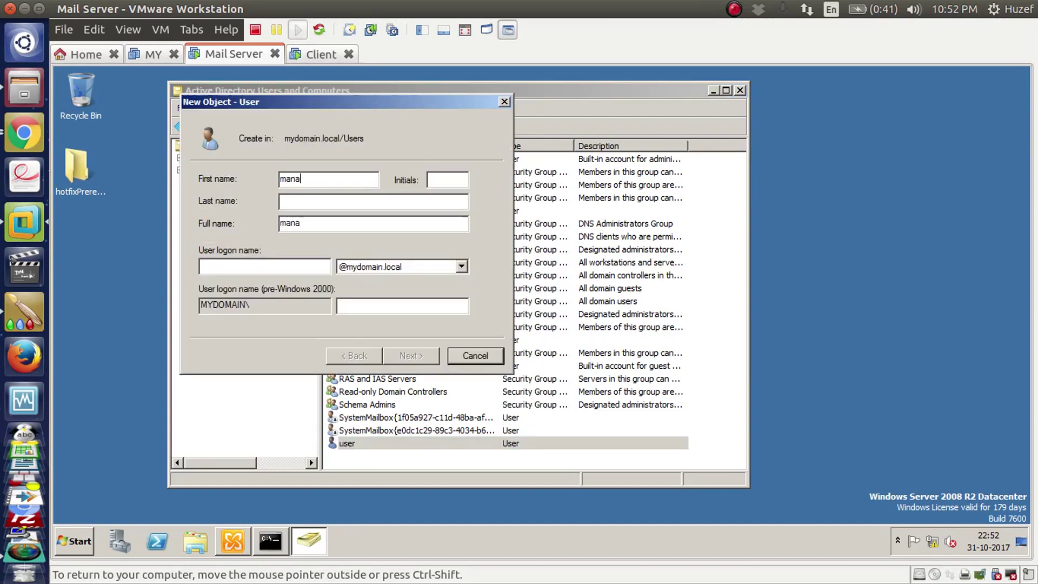
text(ger)
key(Tab)
key(ctrl+c)
key(Tab)
key(ctrl+v)
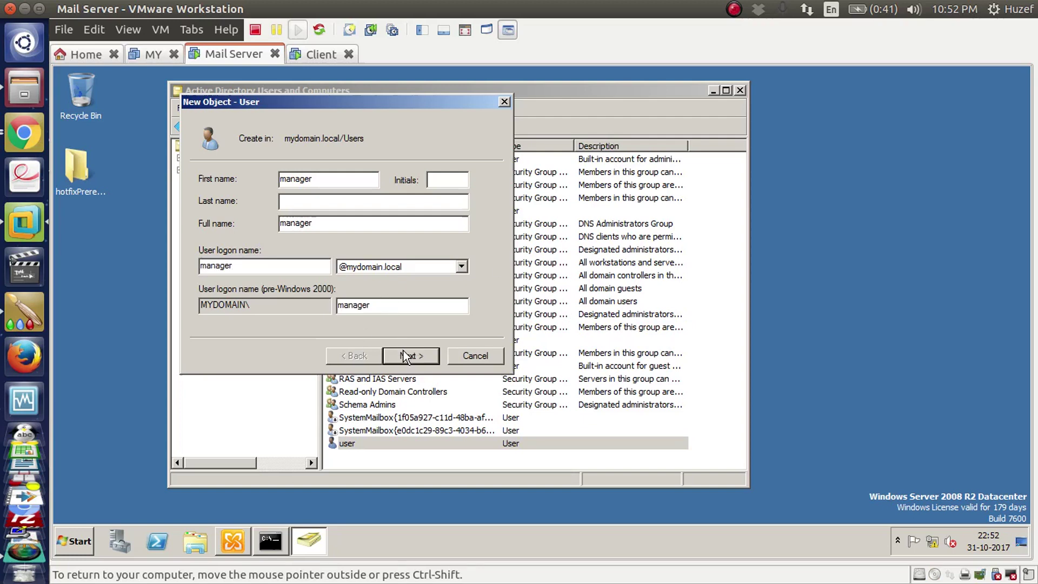
click(409, 359)
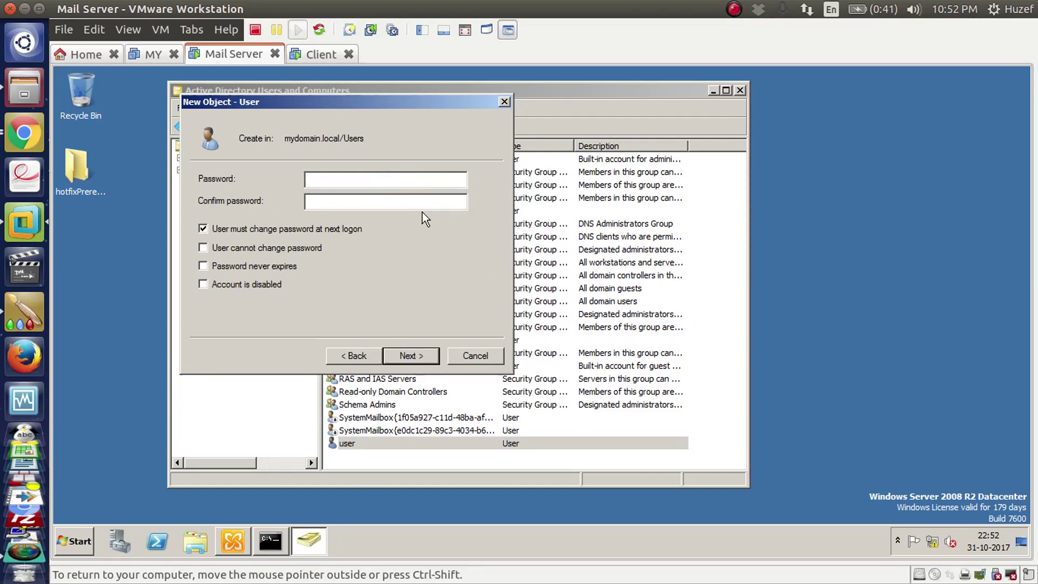
text(P@ssw)
key(Tab)
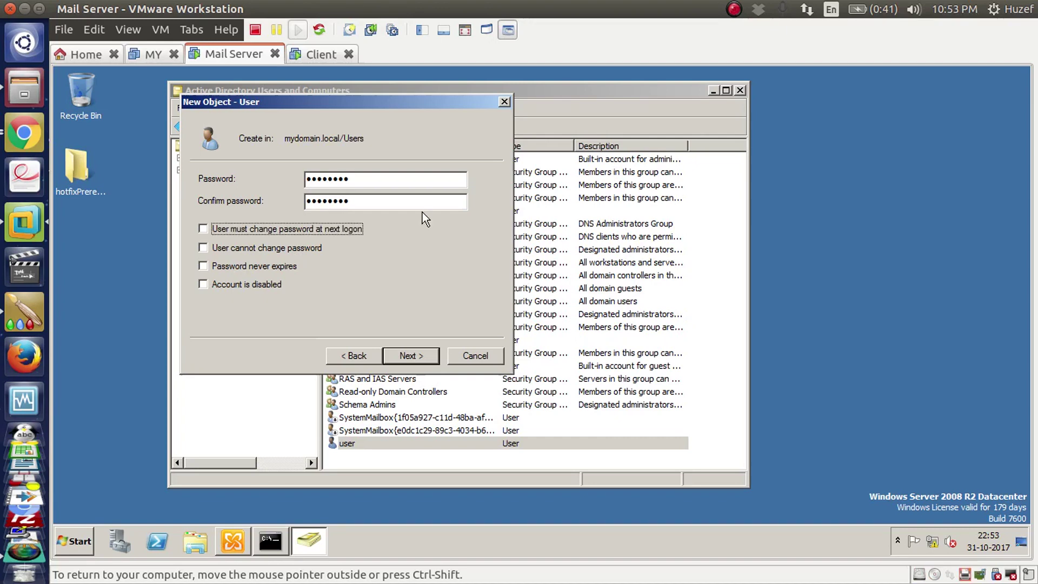
right_click(438, 196)
click(418, 357)
click(417, 357)
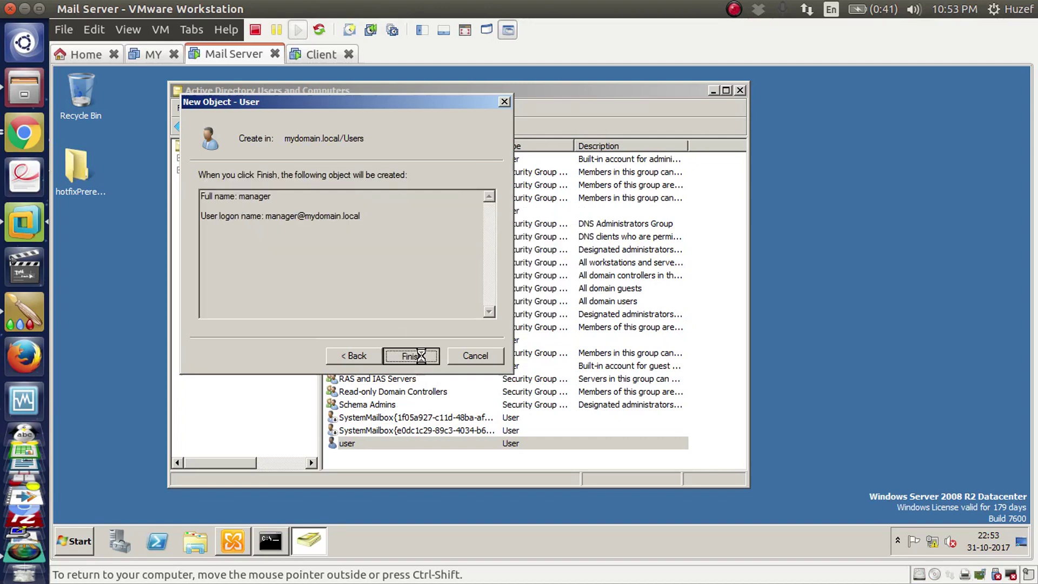
click(341, 459)
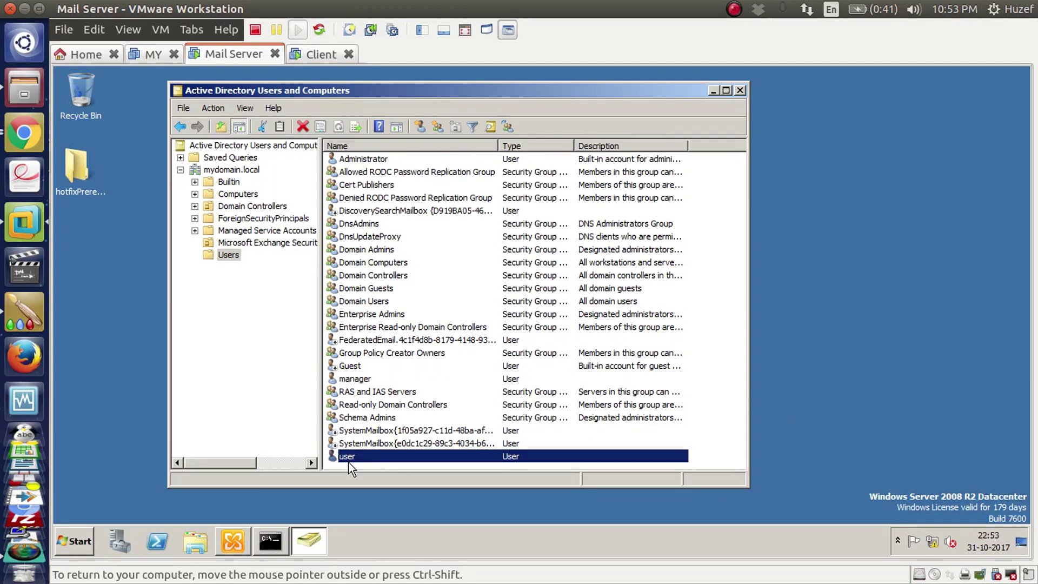
click(368, 384)
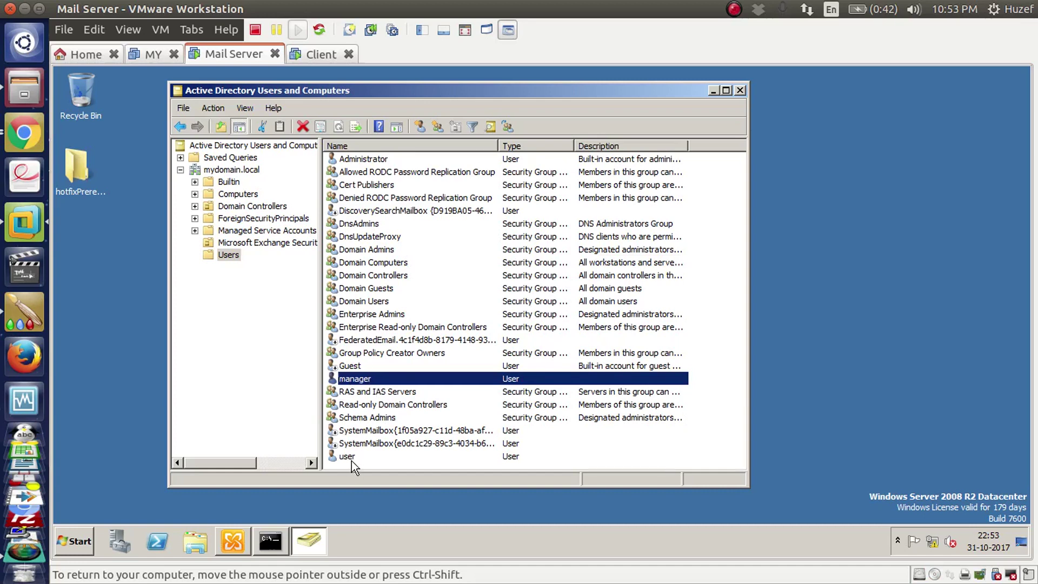
Step: Show Recipient Configuration > Mailbox, listing the Administrator and Discovery Search mailboxes
click(233, 540)
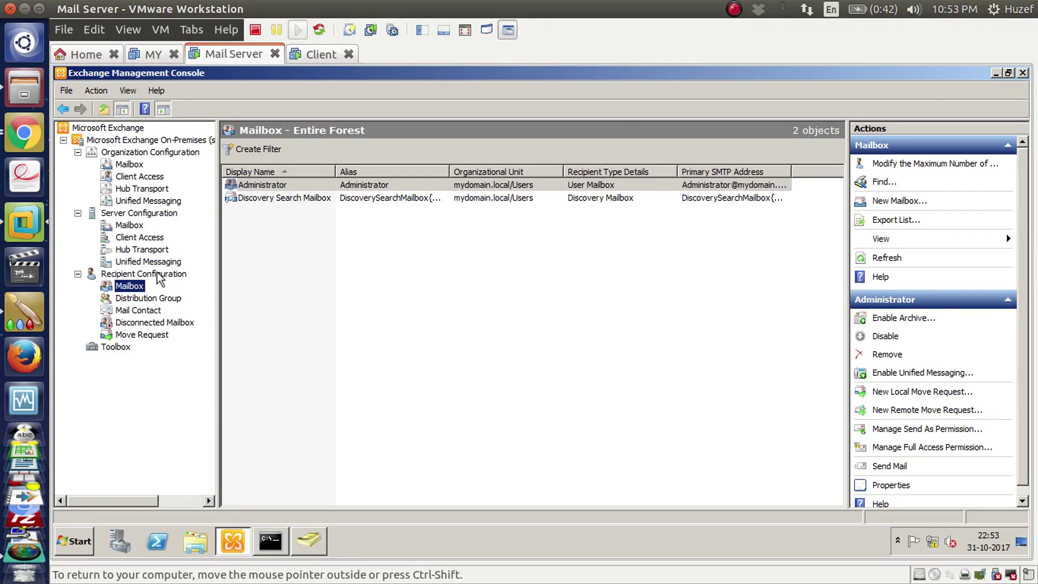
click(296, 304)
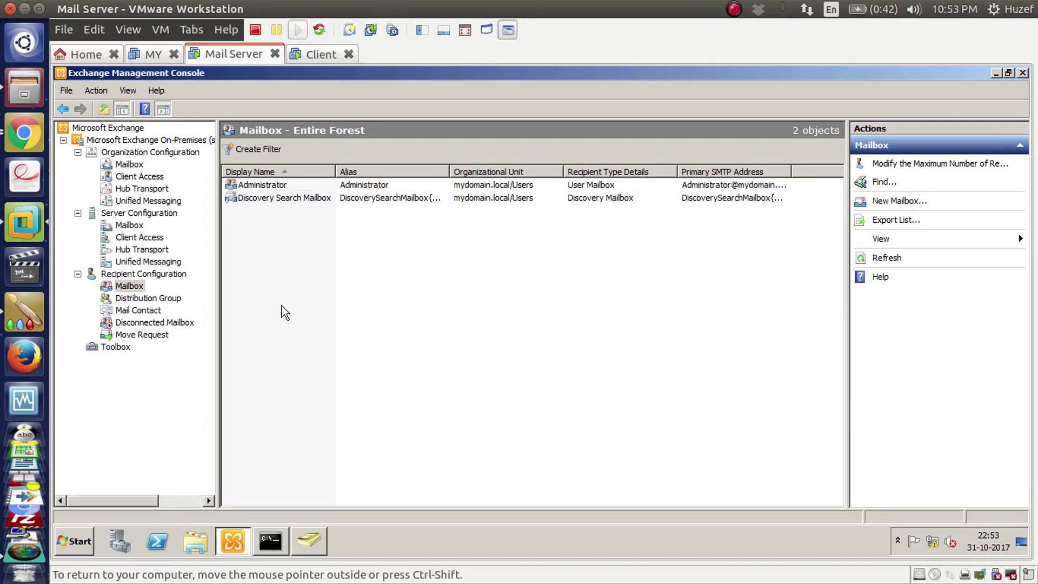
click(133, 288)
click(265, 186)
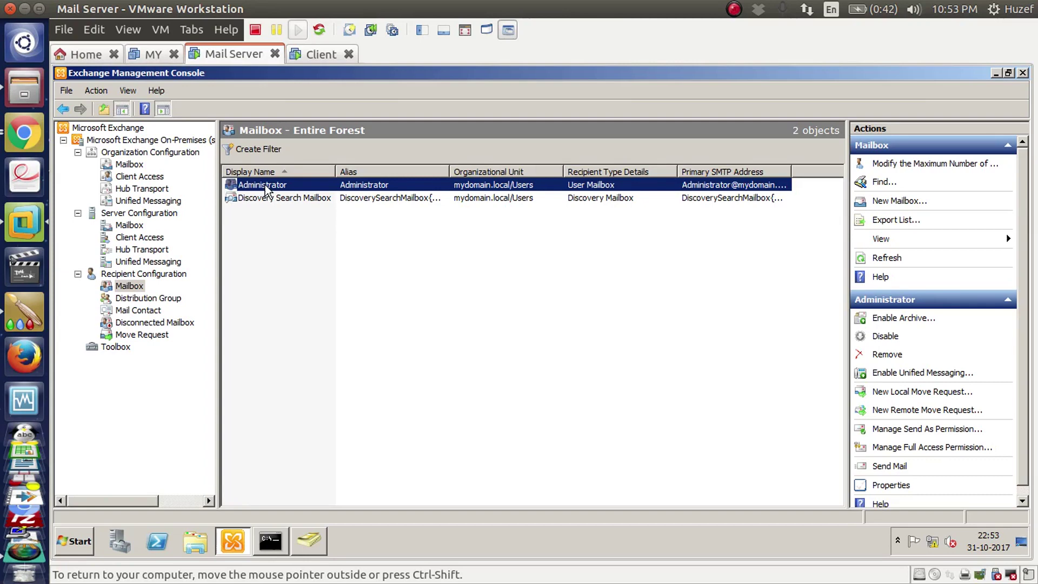
right_click(127, 288)
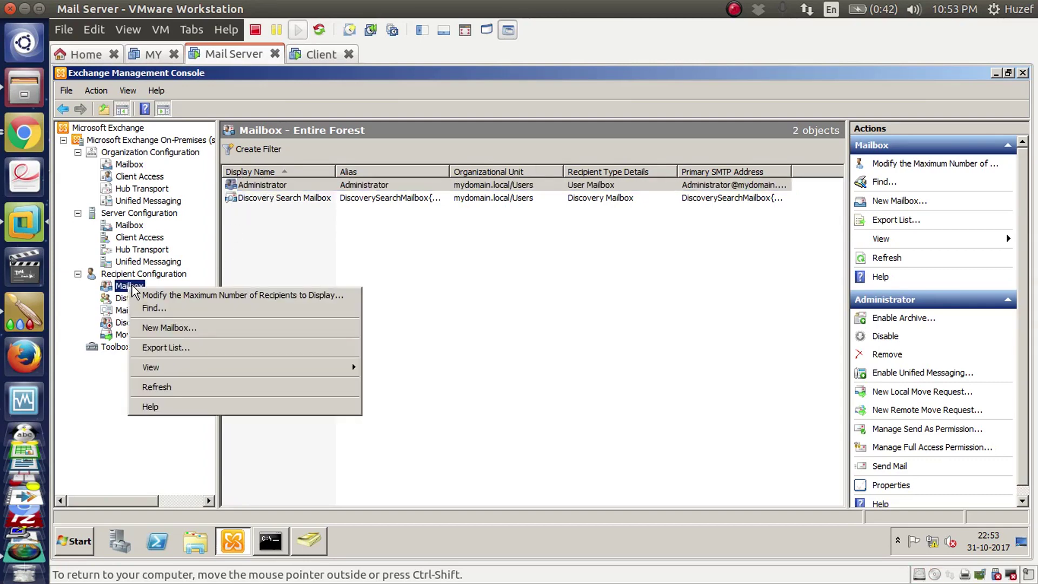
Step: Start a new User Mailbox for existing users and add manager, with the VM full screen
click(183, 329)
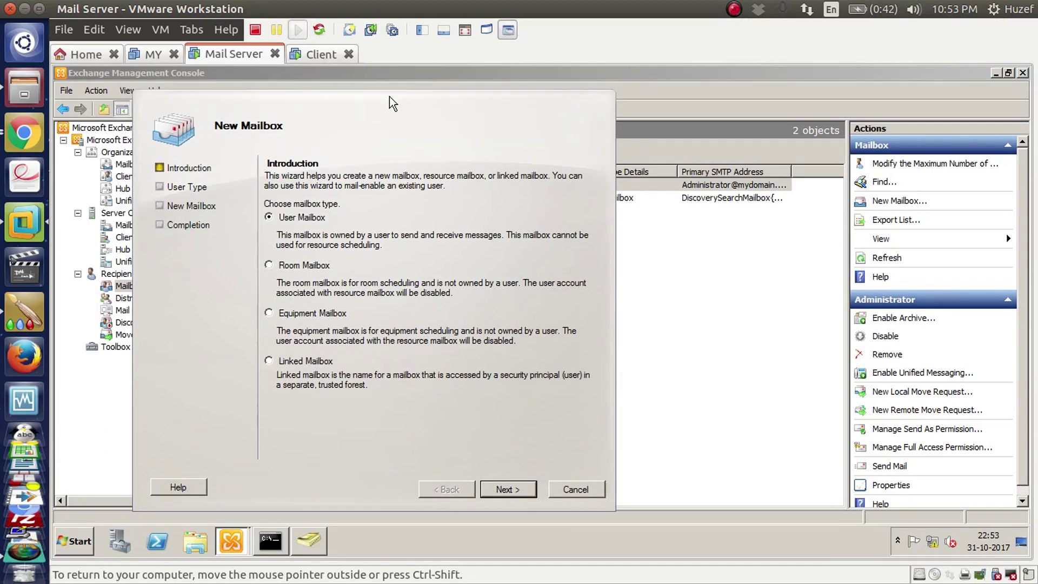
click(130, 33)
click(140, 53)
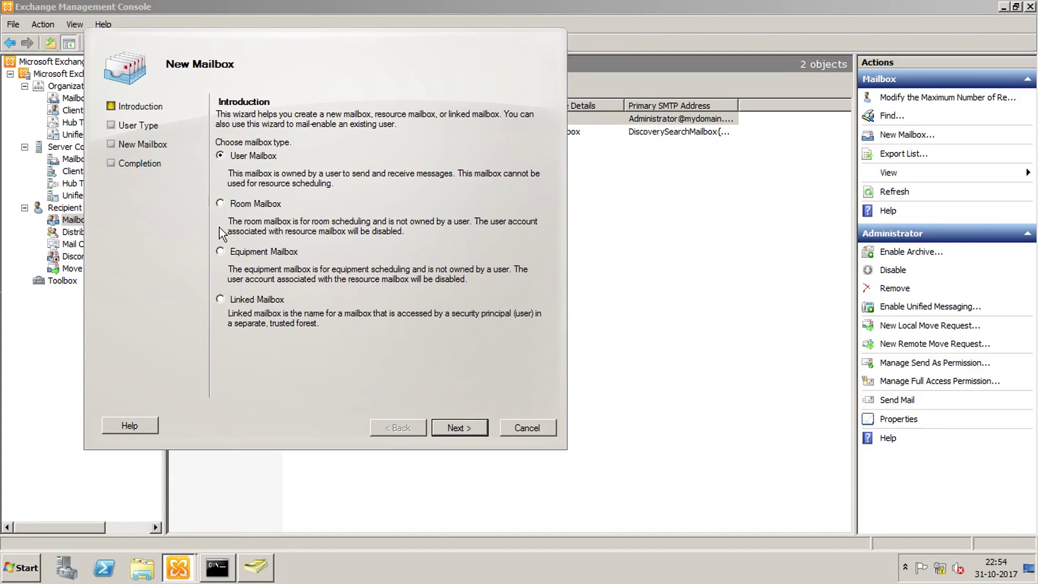
click(476, 428)
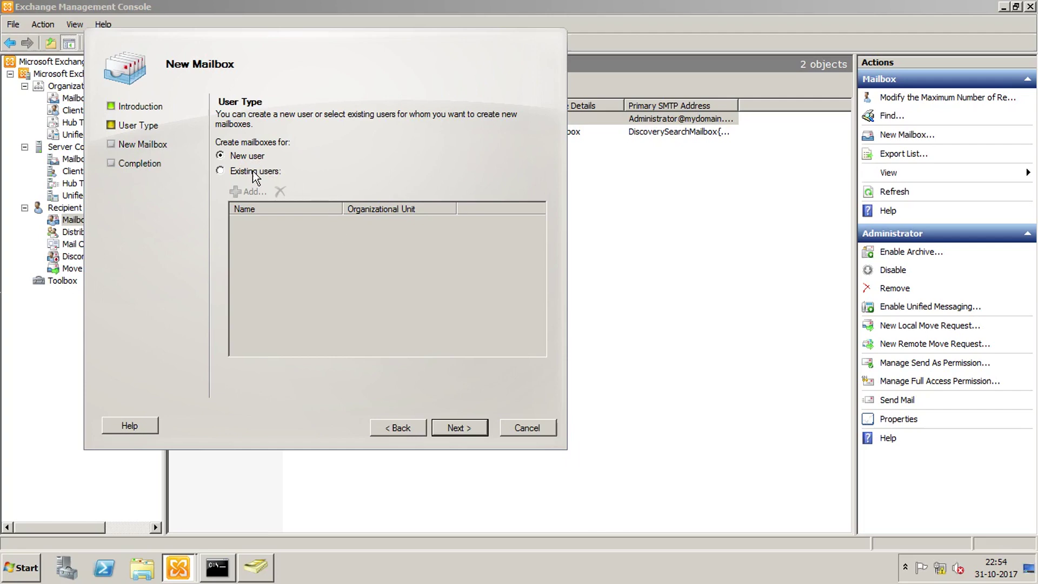
click(255, 173)
click(249, 193)
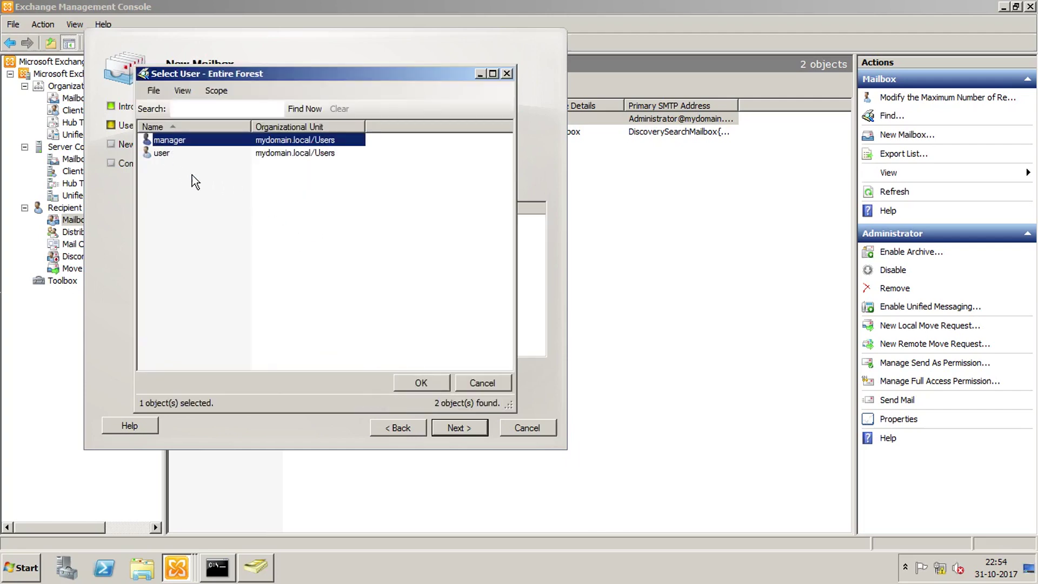
click(428, 385)
Step: Complete the wizard to create manager's mailbox and close it
click(460, 429)
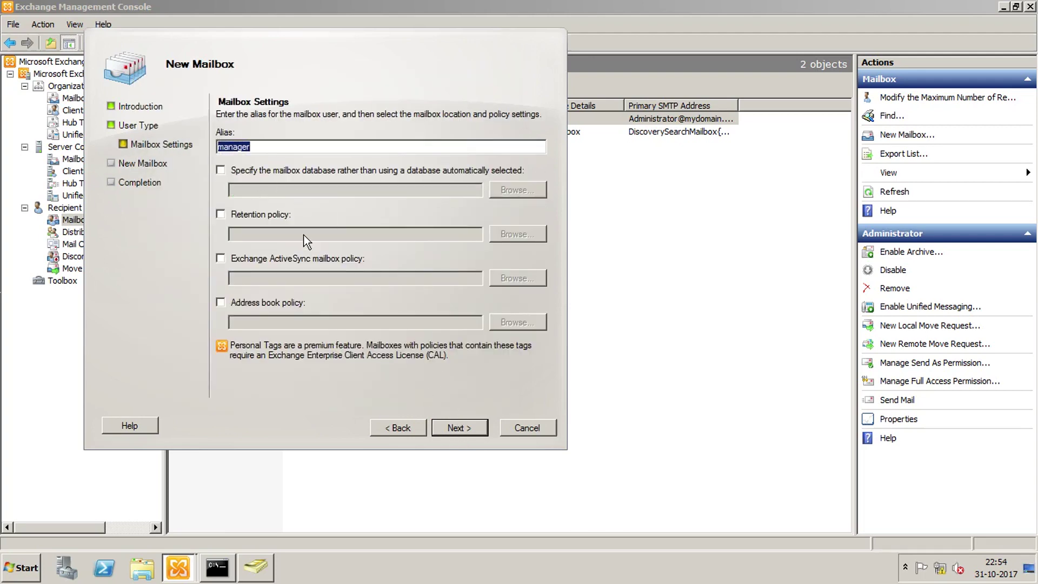
click(463, 427)
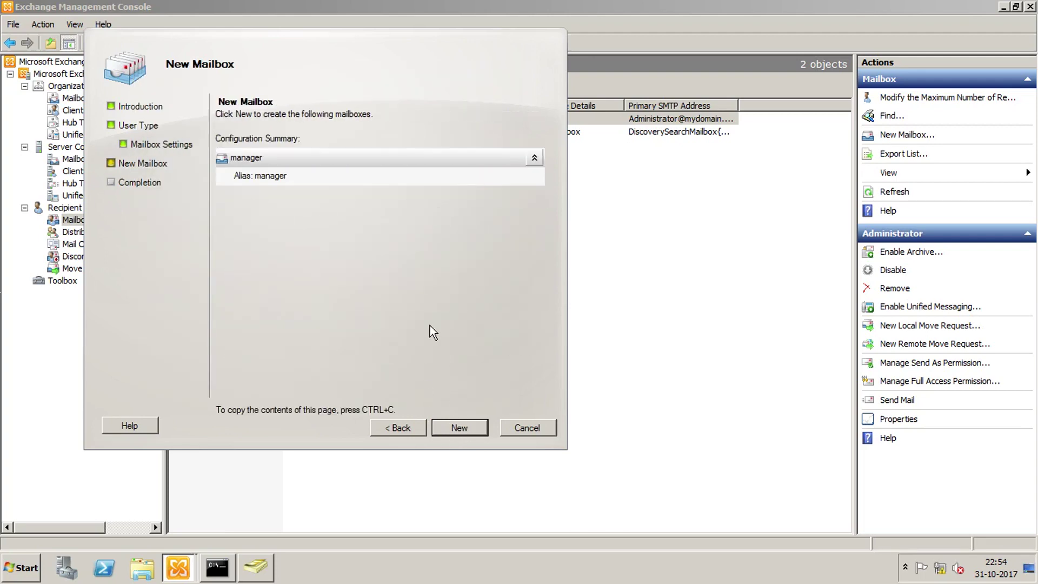
click(460, 428)
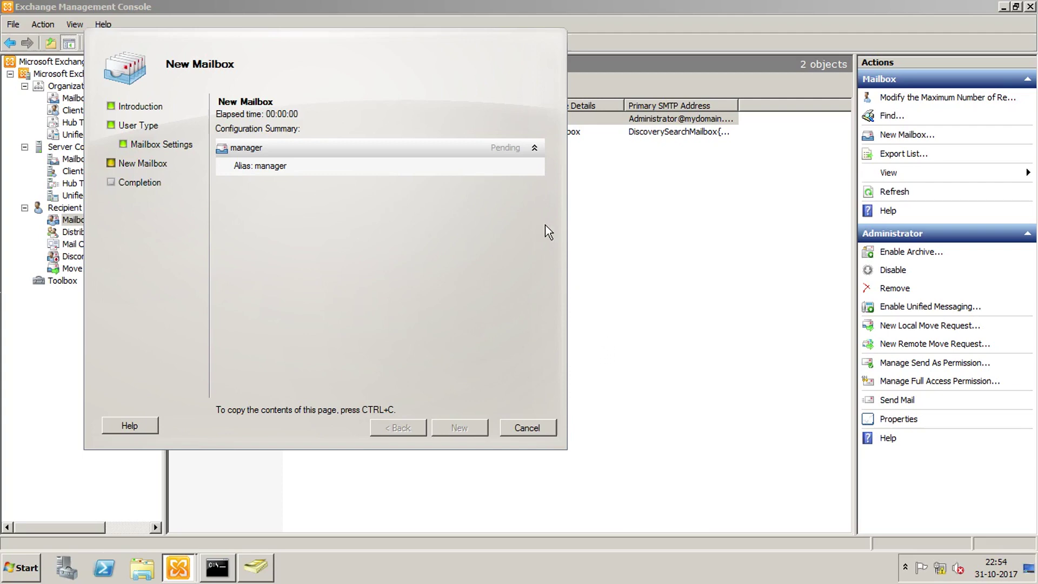
click(535, 149)
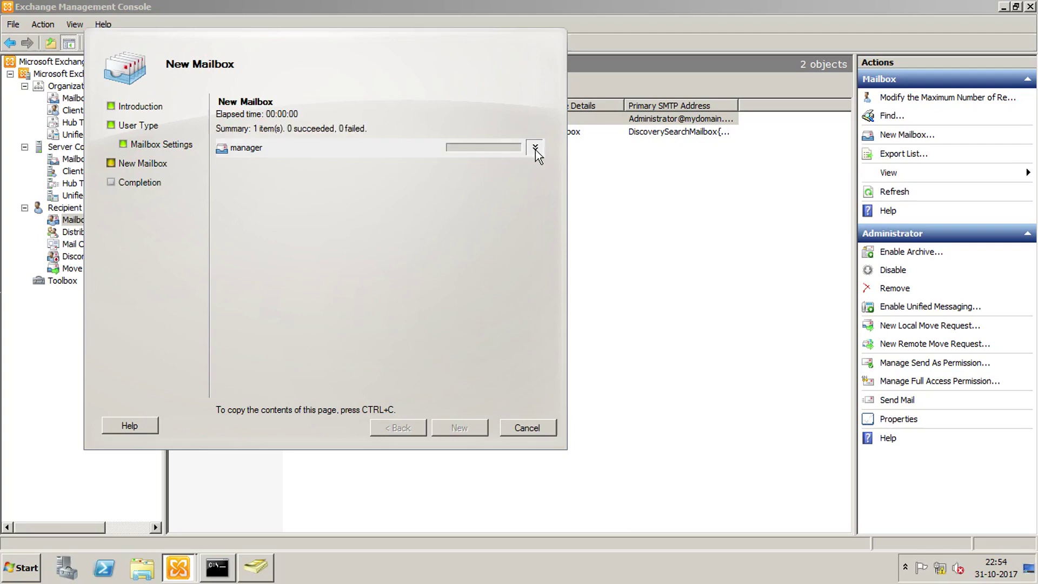
click(534, 149)
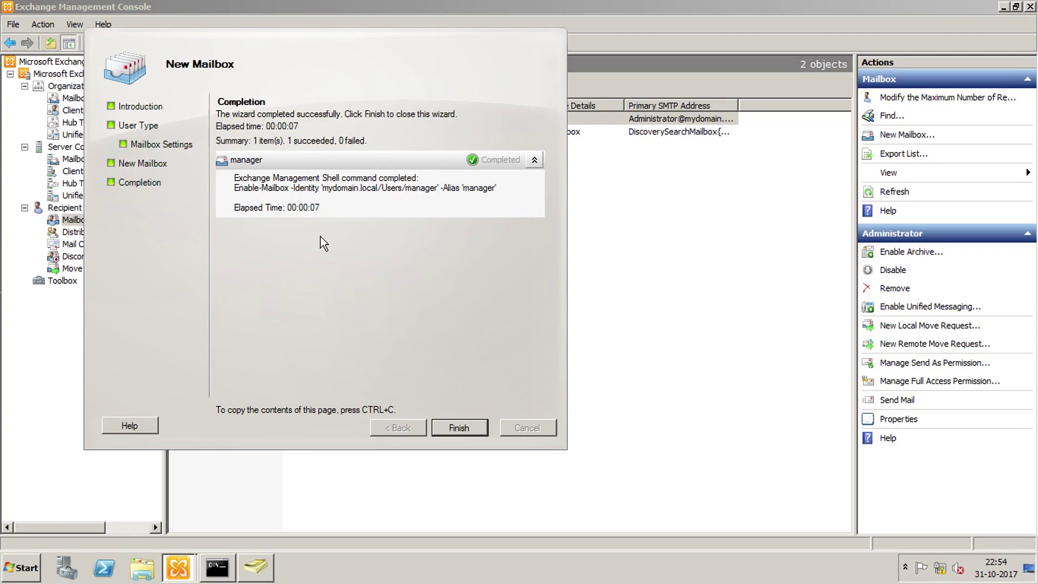
click(463, 426)
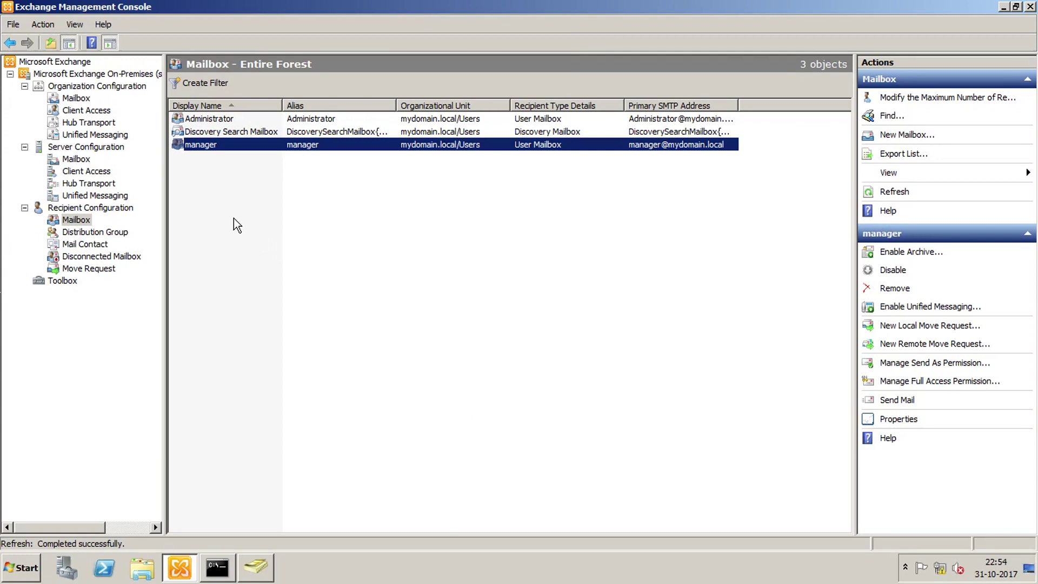
Step: Create a user mailbox for the existing account 'user', keeping the alias user
right_click(77, 221)
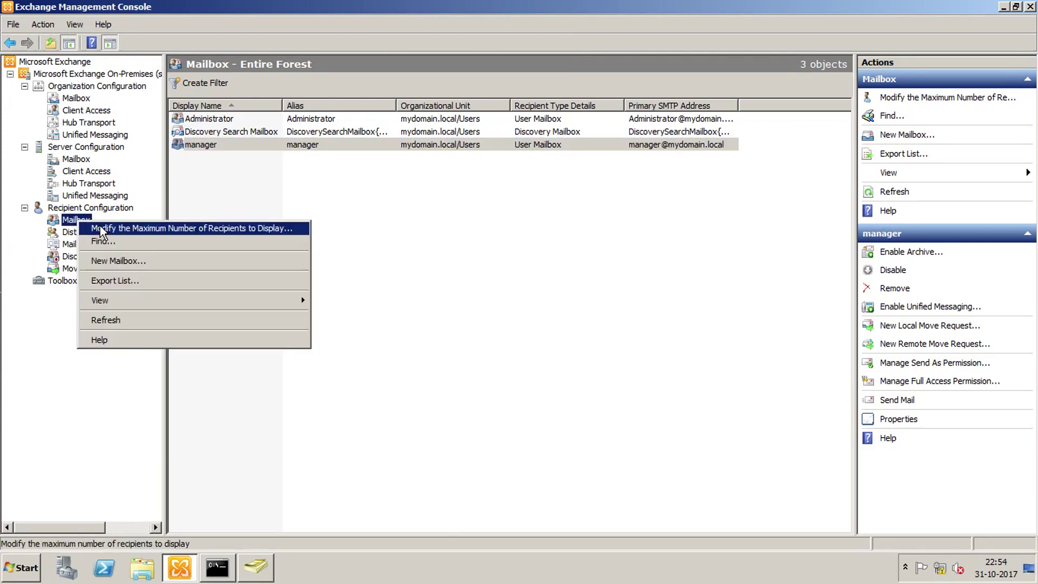
click(109, 261)
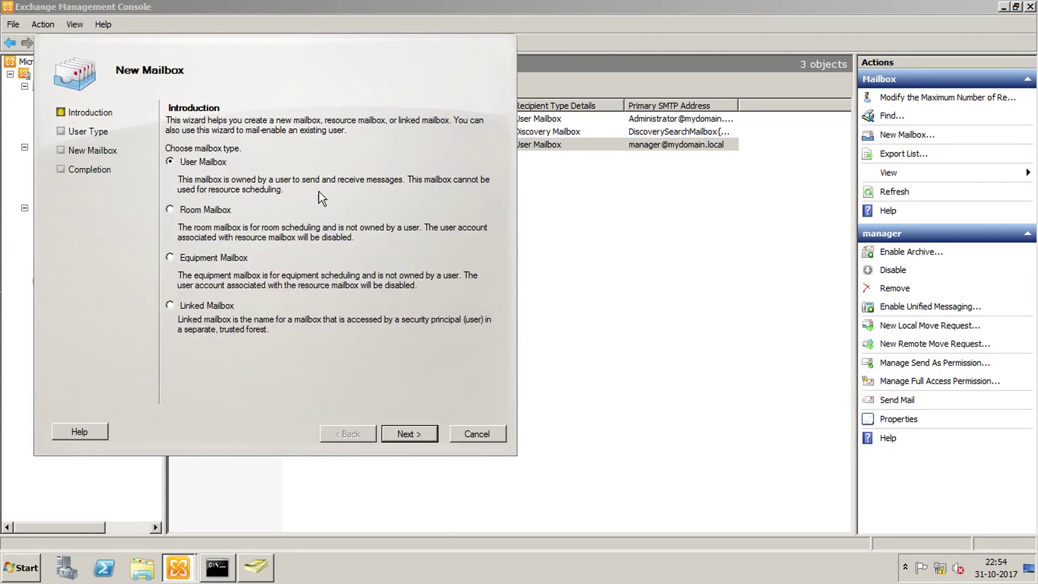
click(405, 433)
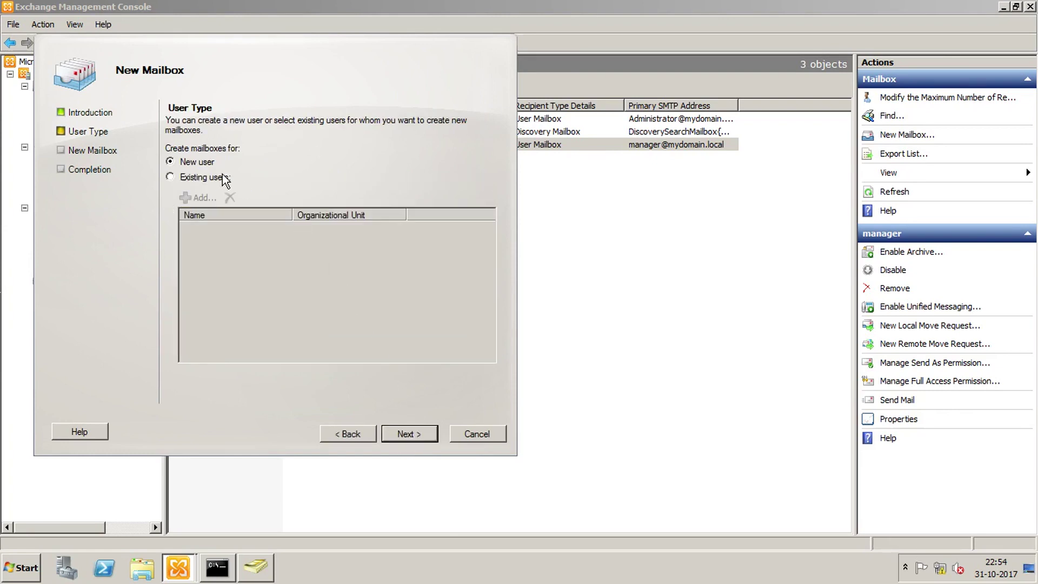
click(201, 178)
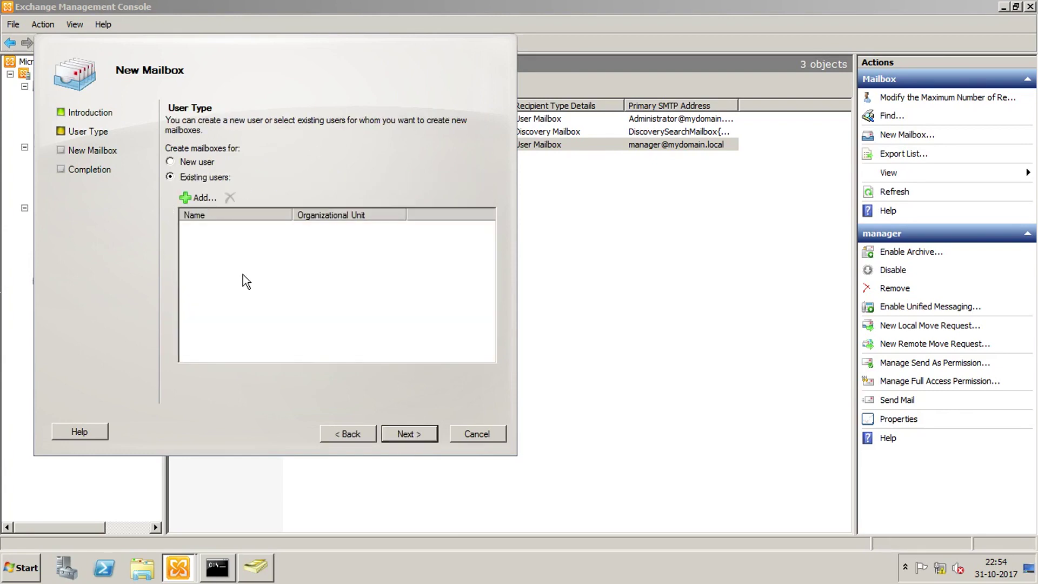
click(199, 198)
click(132, 169)
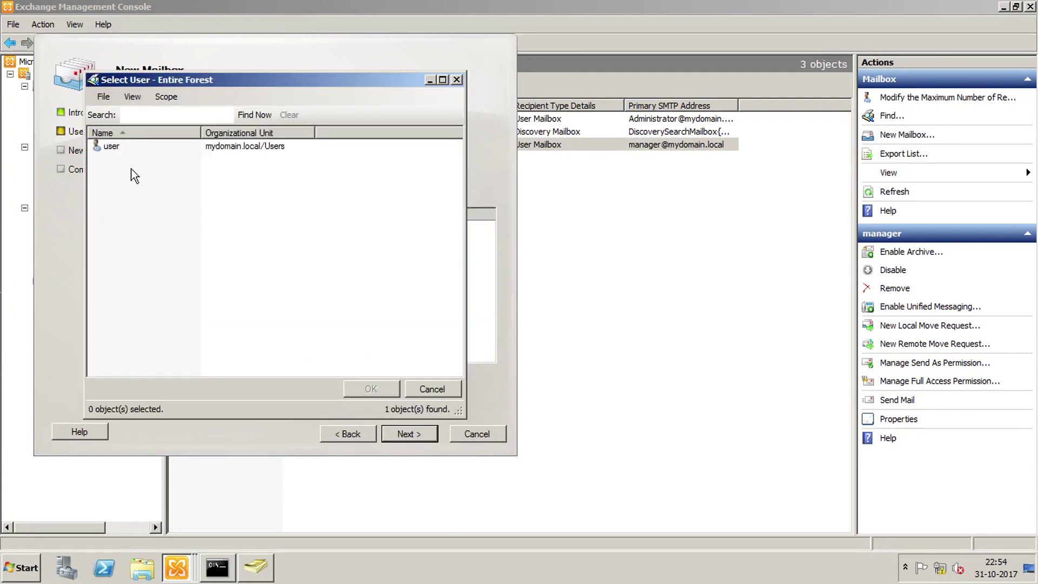
click(112, 148)
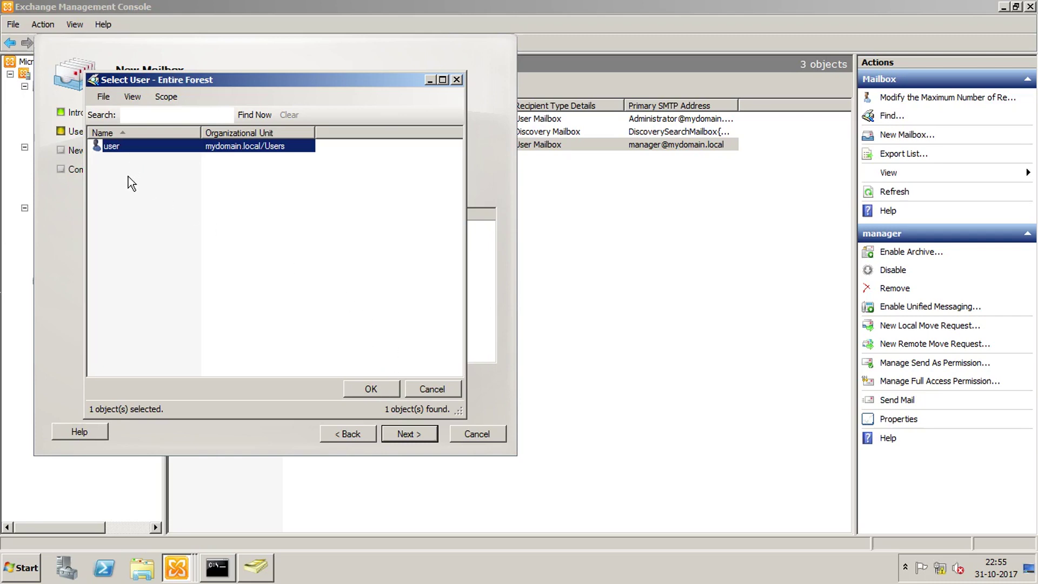
click(372, 389)
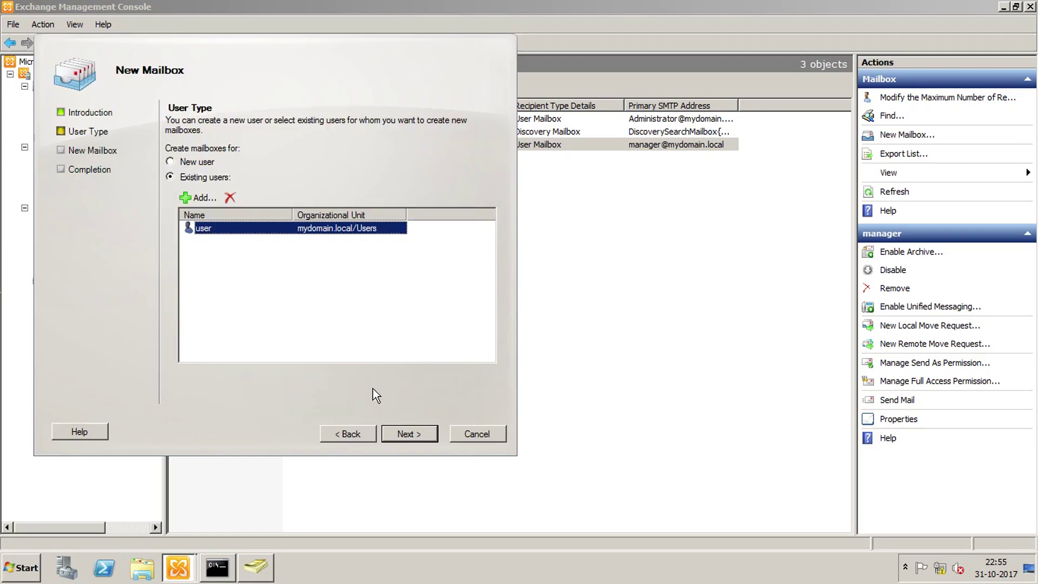
click(410, 434)
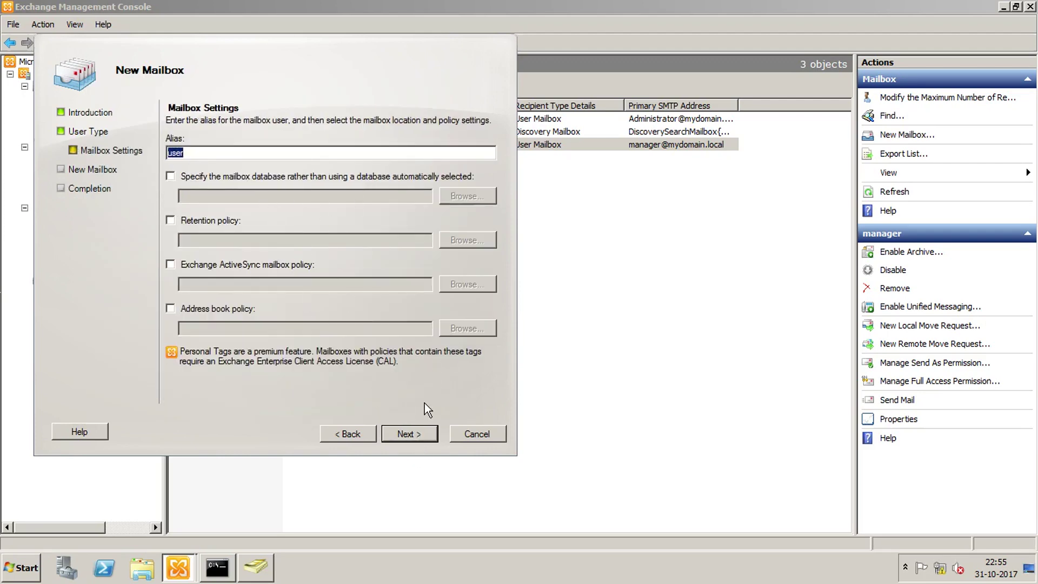
click(420, 436)
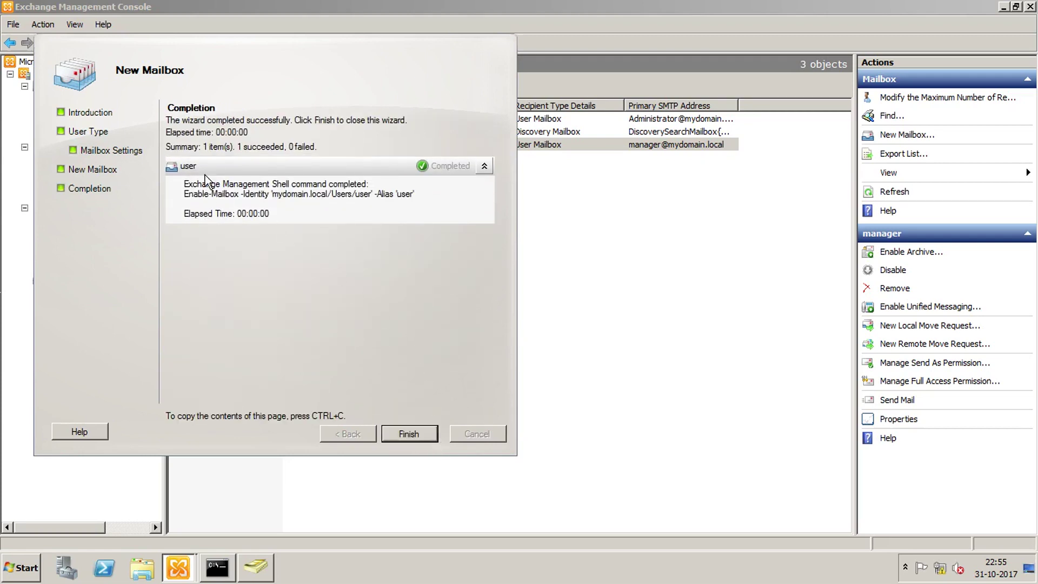
click(413, 436)
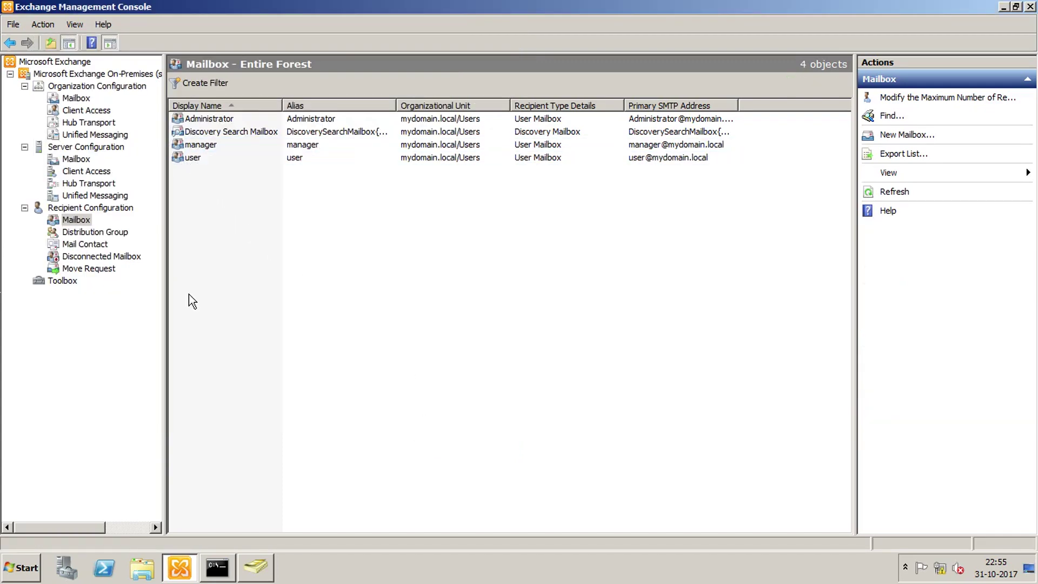
Step: Compare the user and manager accounts with the mailboxes, then minimize both consoles
click(262, 567)
drag(267, 33, 367, 159)
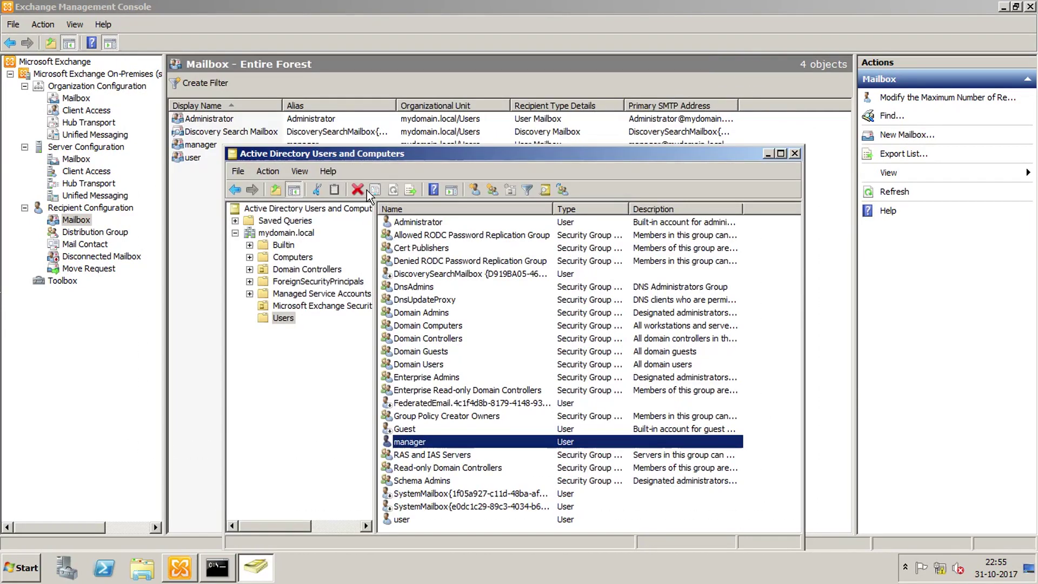
click(403, 520)
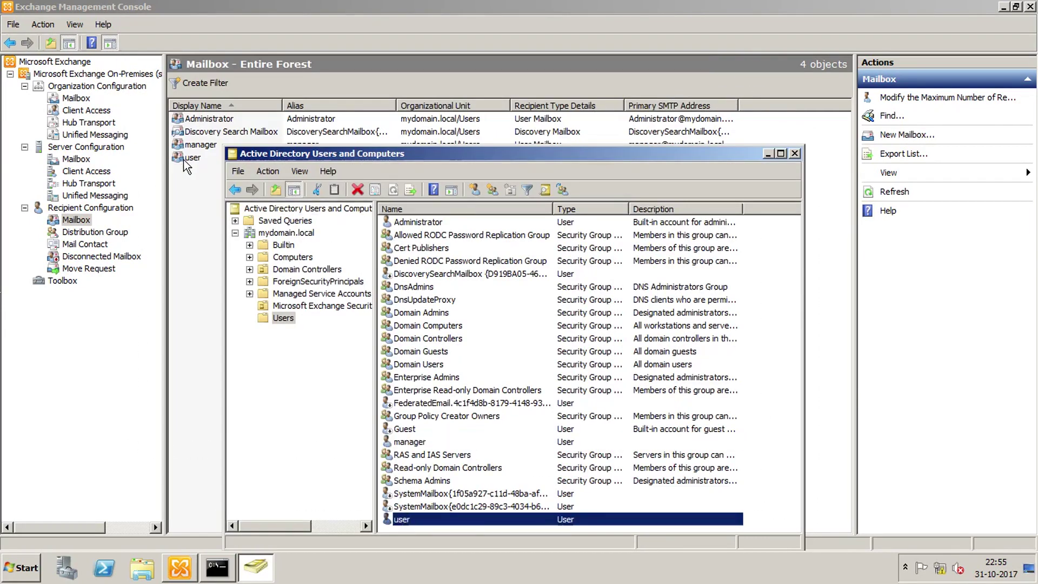
click(411, 442)
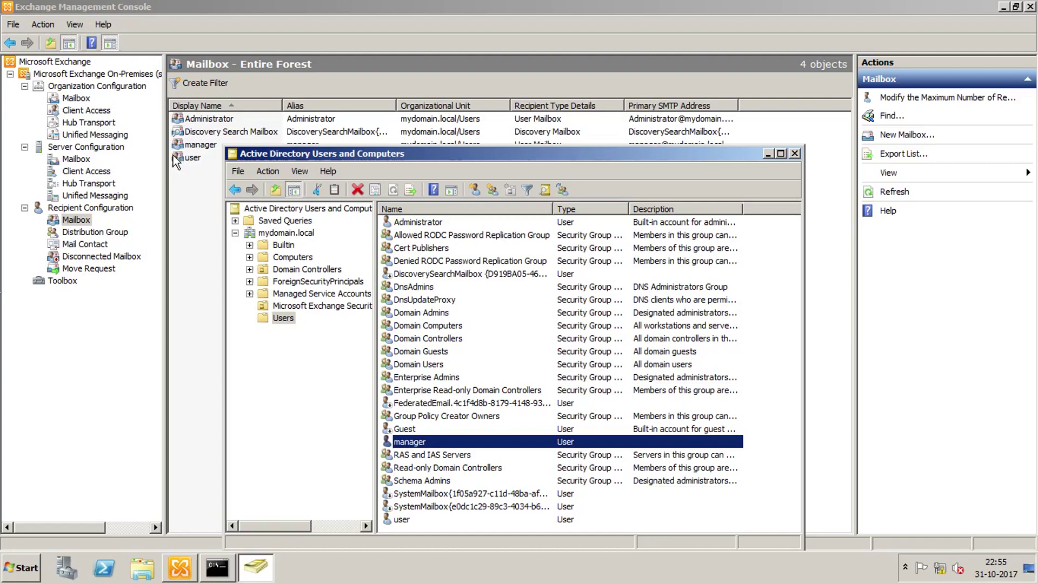
click(768, 153)
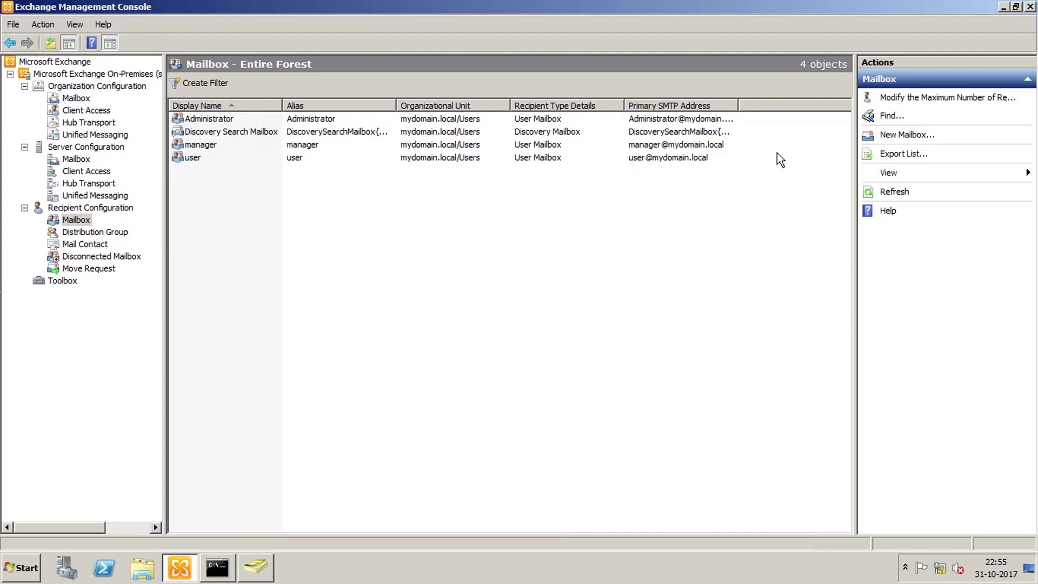
click(1003, 7)
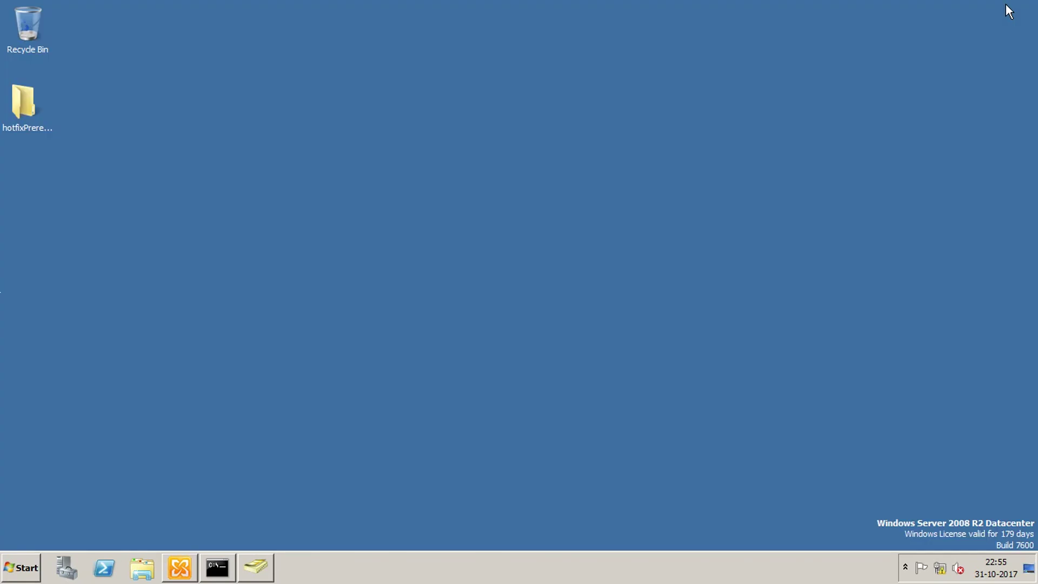
Step: Launch Internet Explorer and select its current address for replacement
click(33, 571)
click(101, 281)
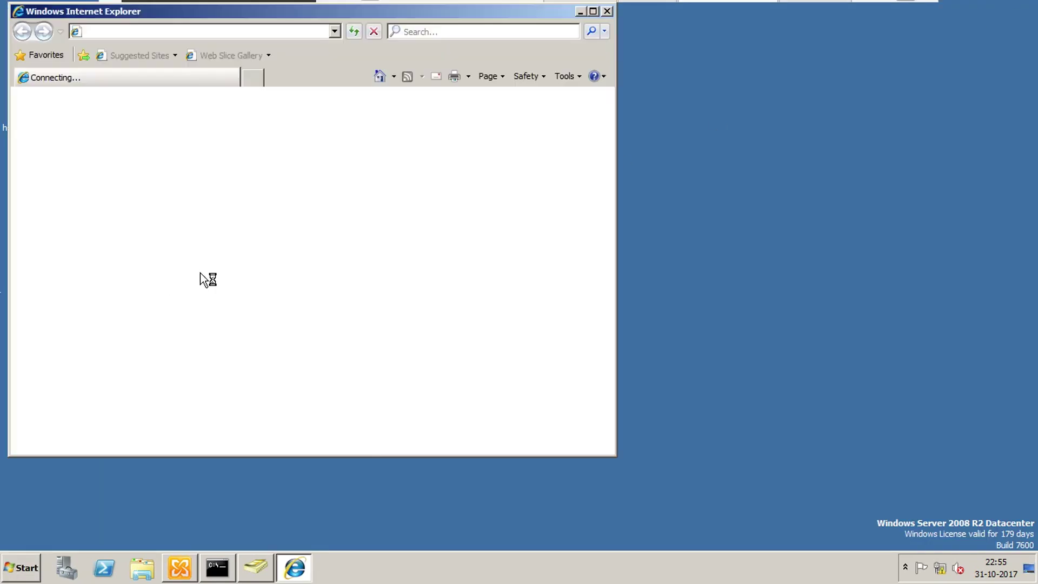
drag(471, 11, 622, 53)
click(358, 73)
click(392, 131)
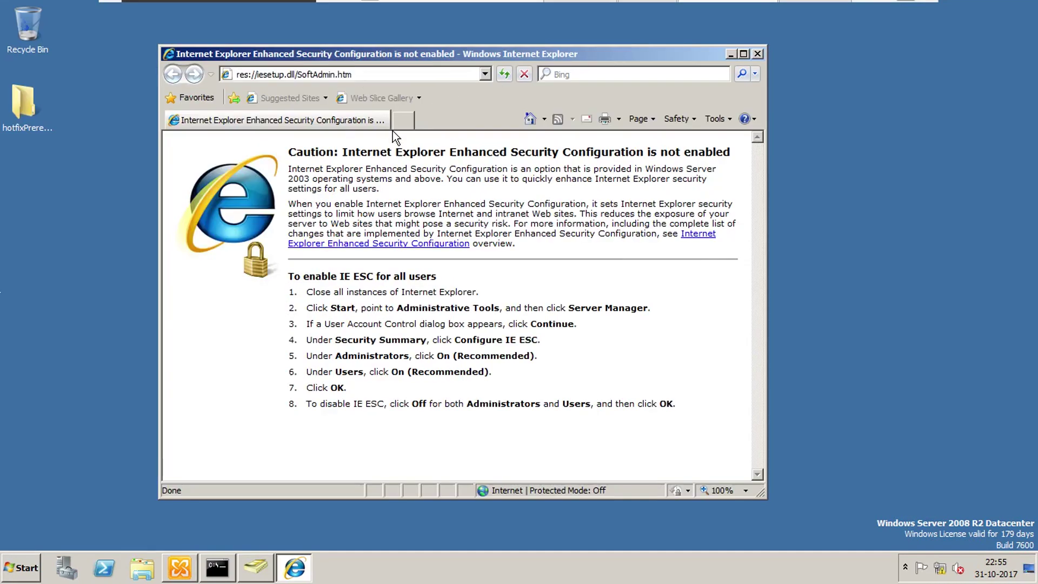
click(341, 74)
right_click(383, 95)
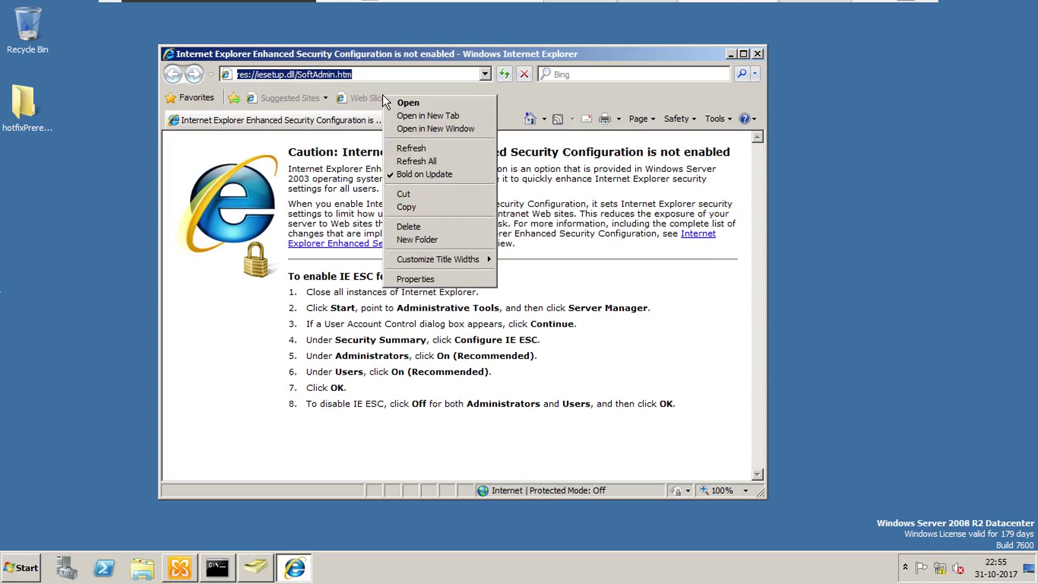
key(Escape)
text(t)
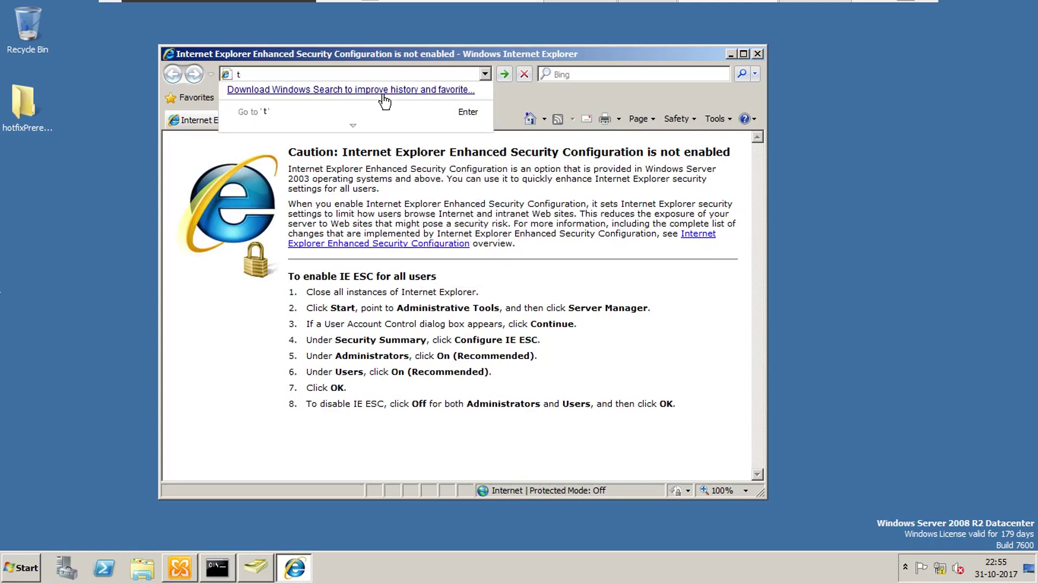
key(BackSpace)
text(https://1)
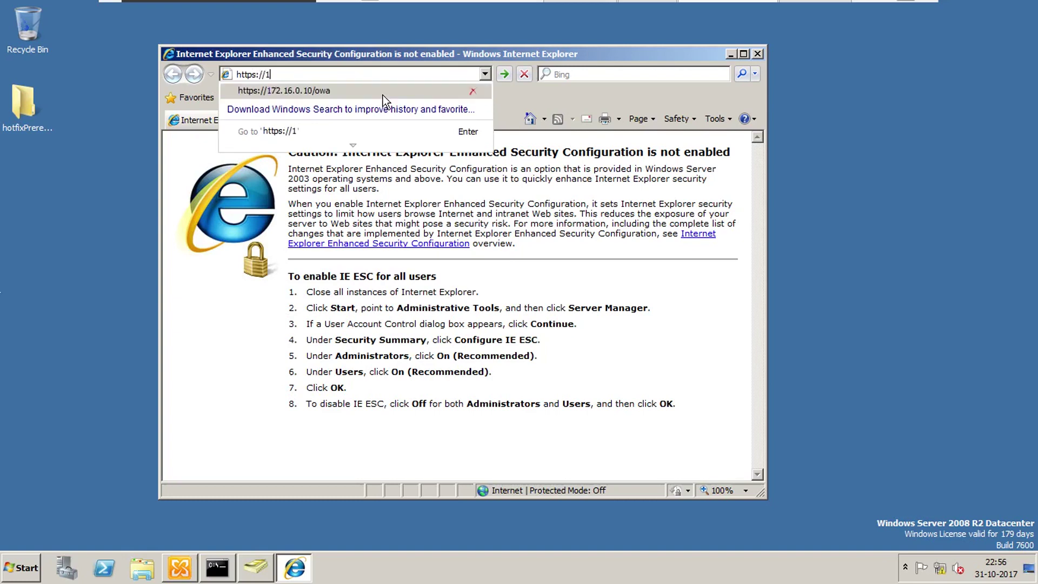
text(72.1)
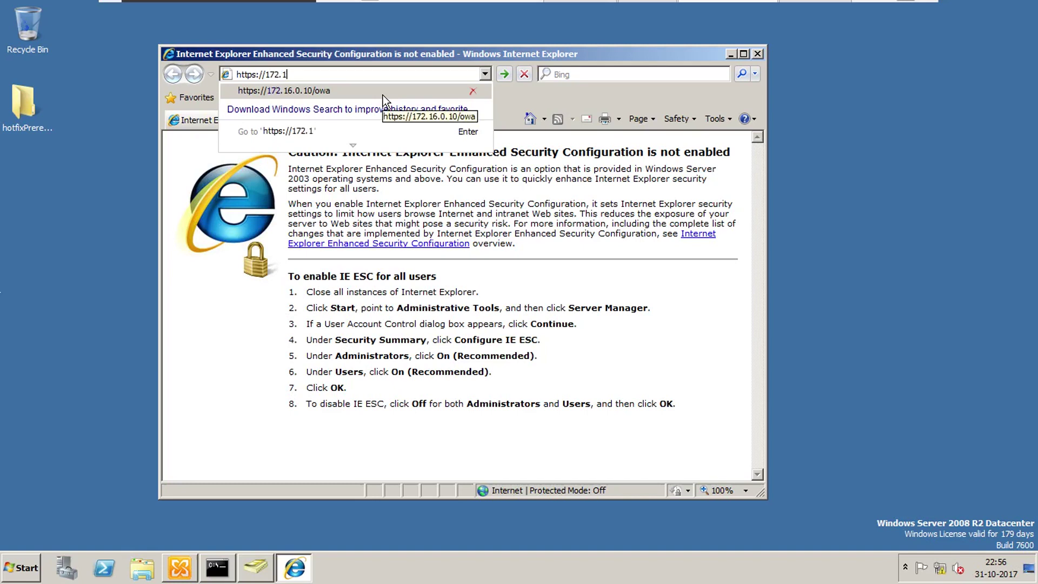
text(6.0.10/)
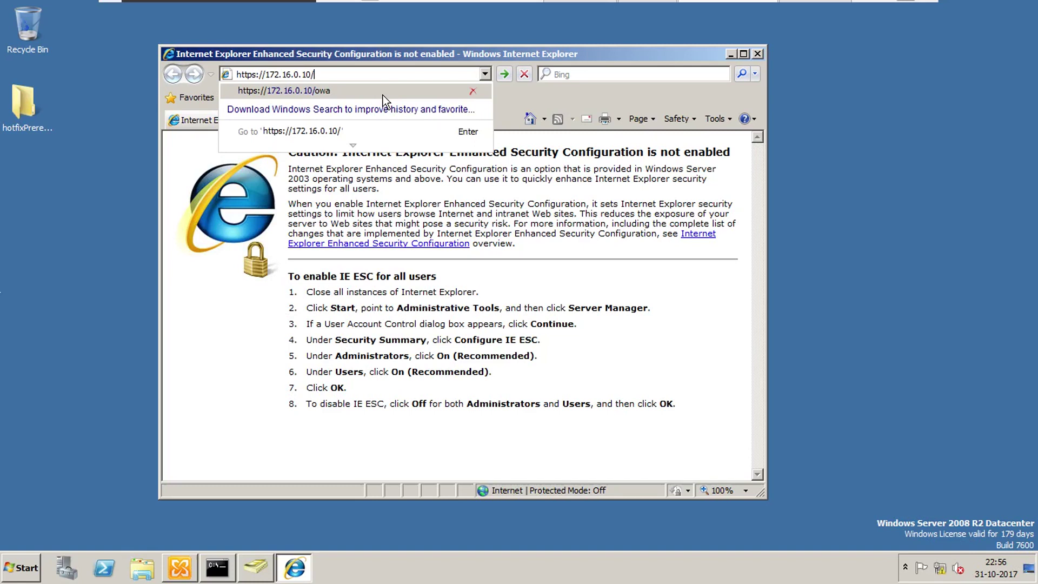
text(owa)
key(Return)
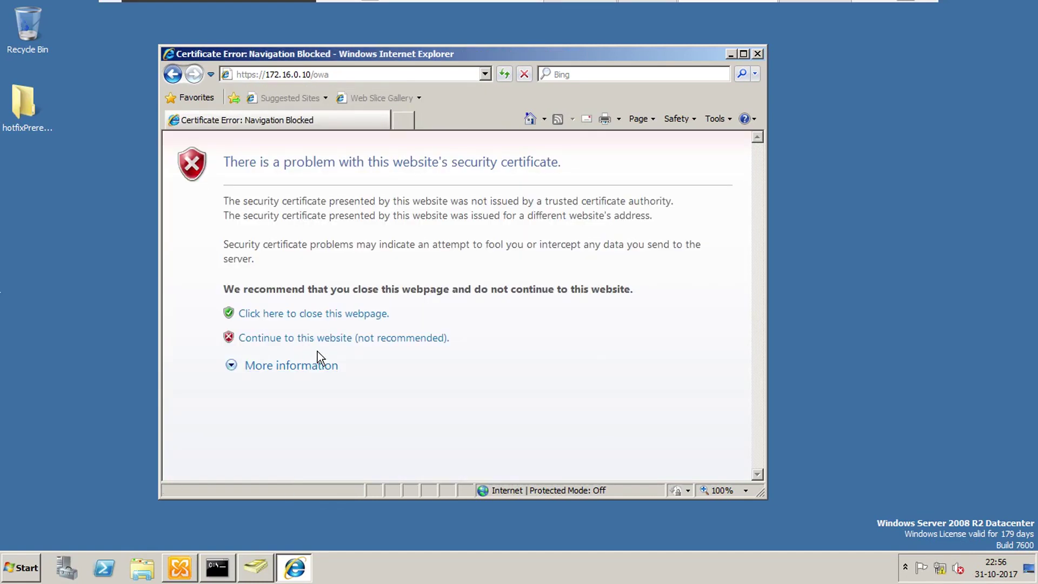
click(316, 338)
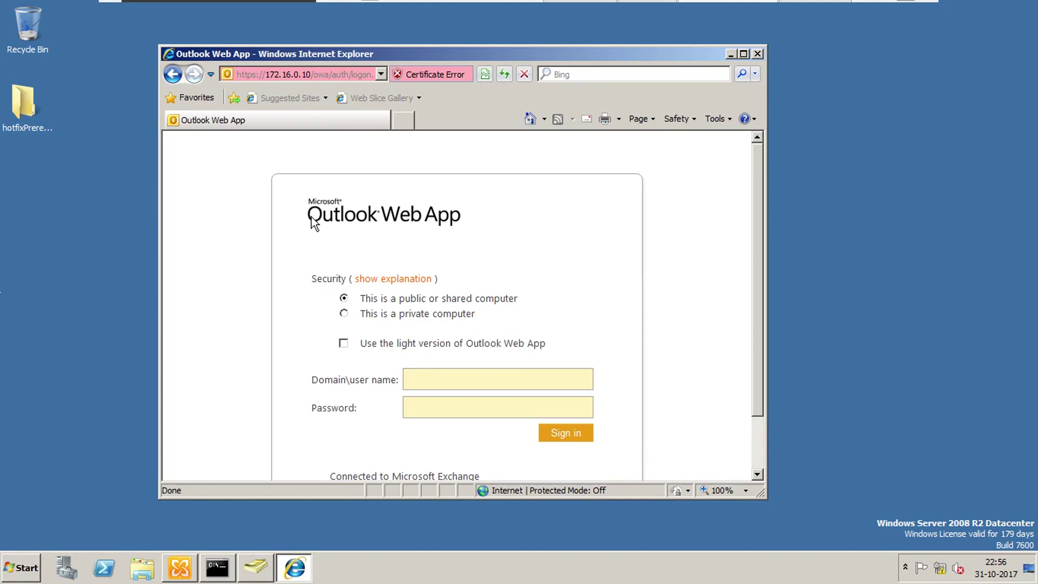
Step: Maximize the browser and sign in as mydomain\manager with the account's password
click(743, 53)
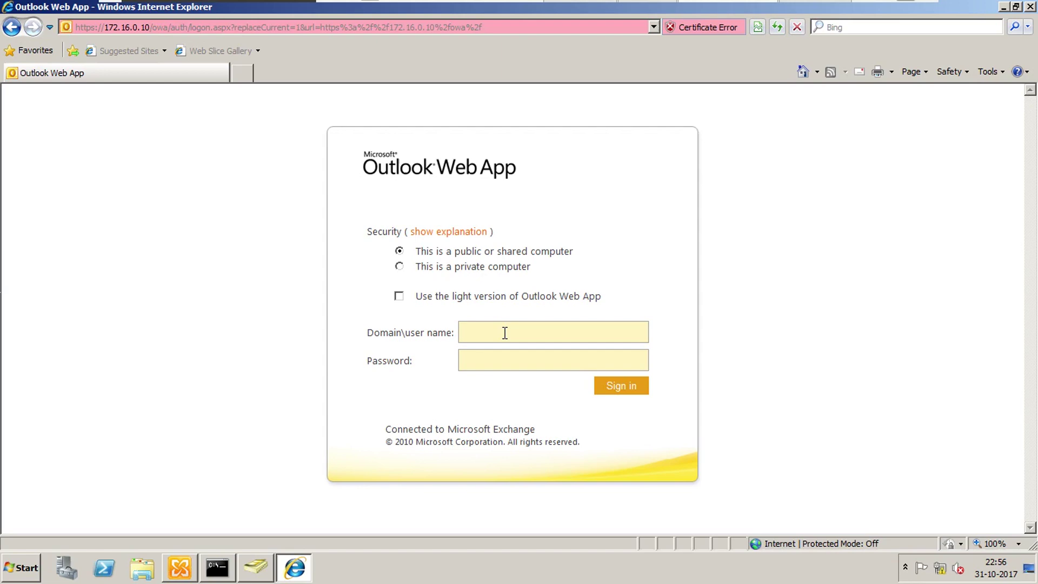
click(255, 567)
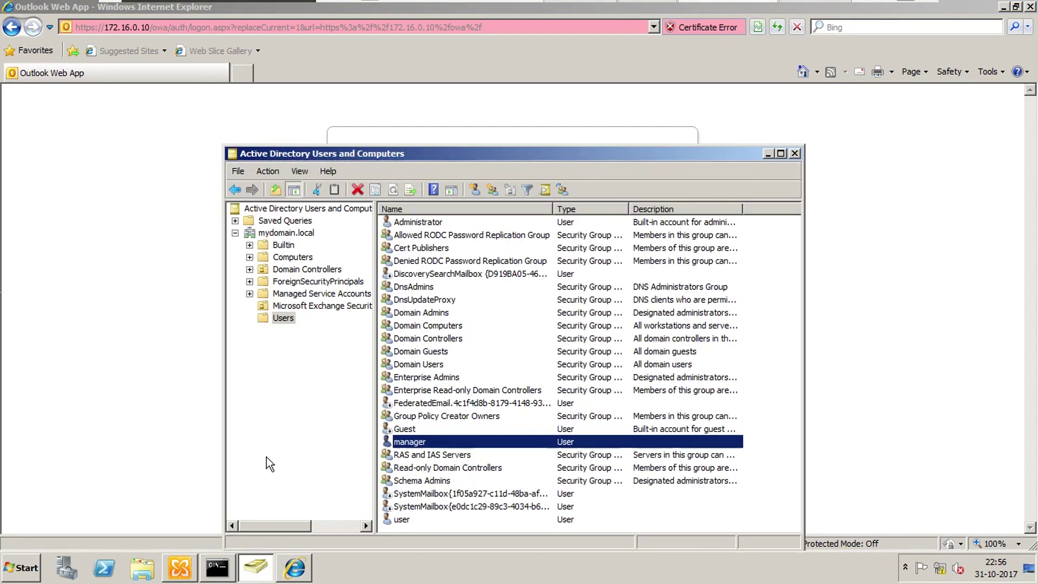
click(768, 153)
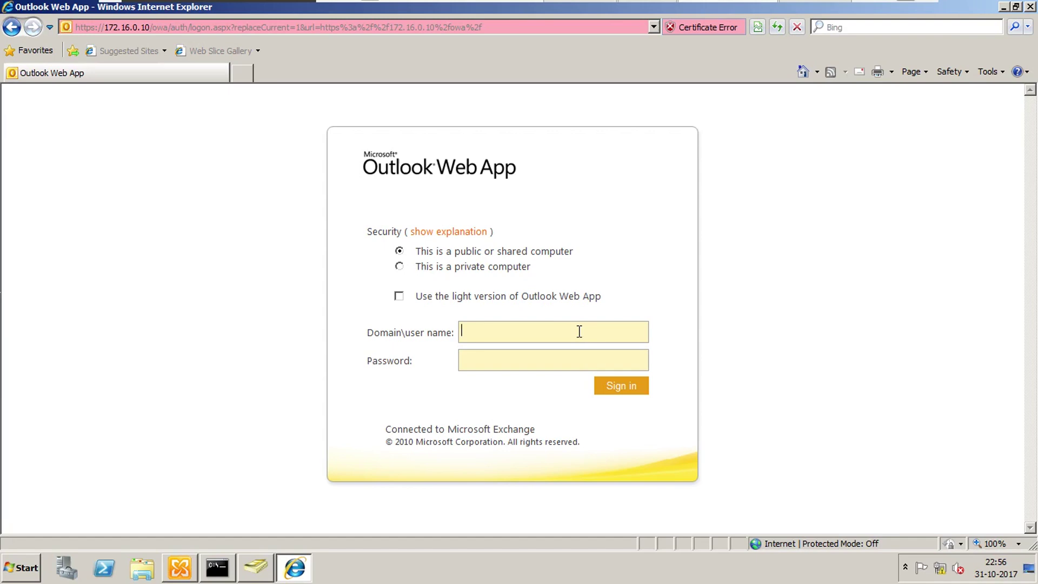
text(mydomain\manager••••••)
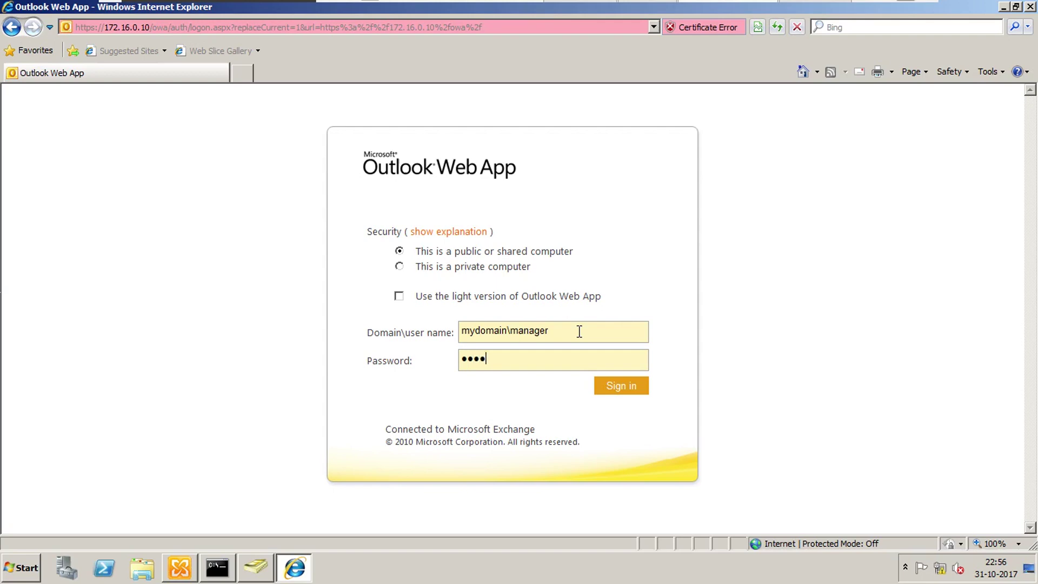
text(••)
key(Return)
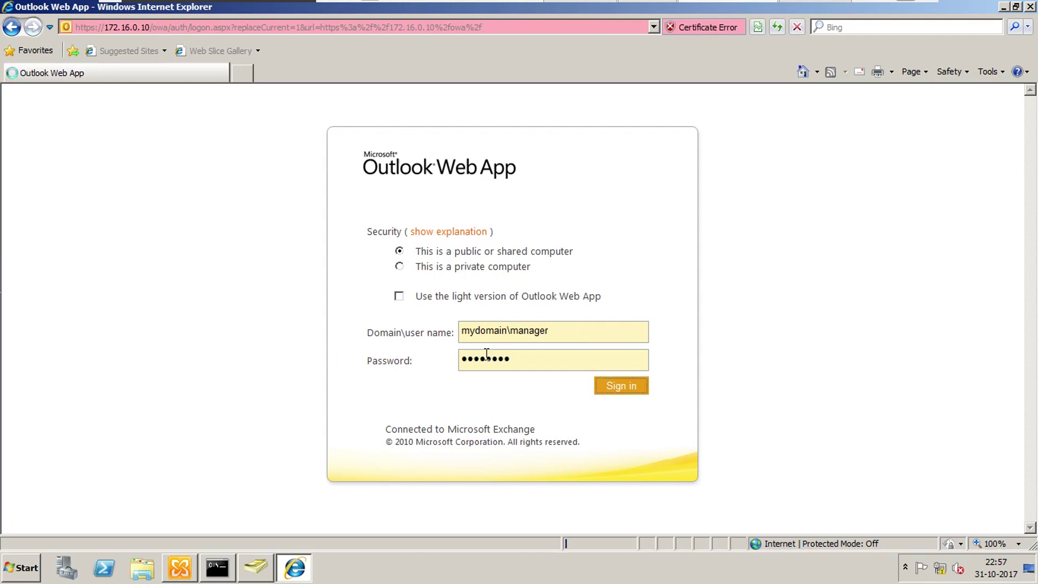